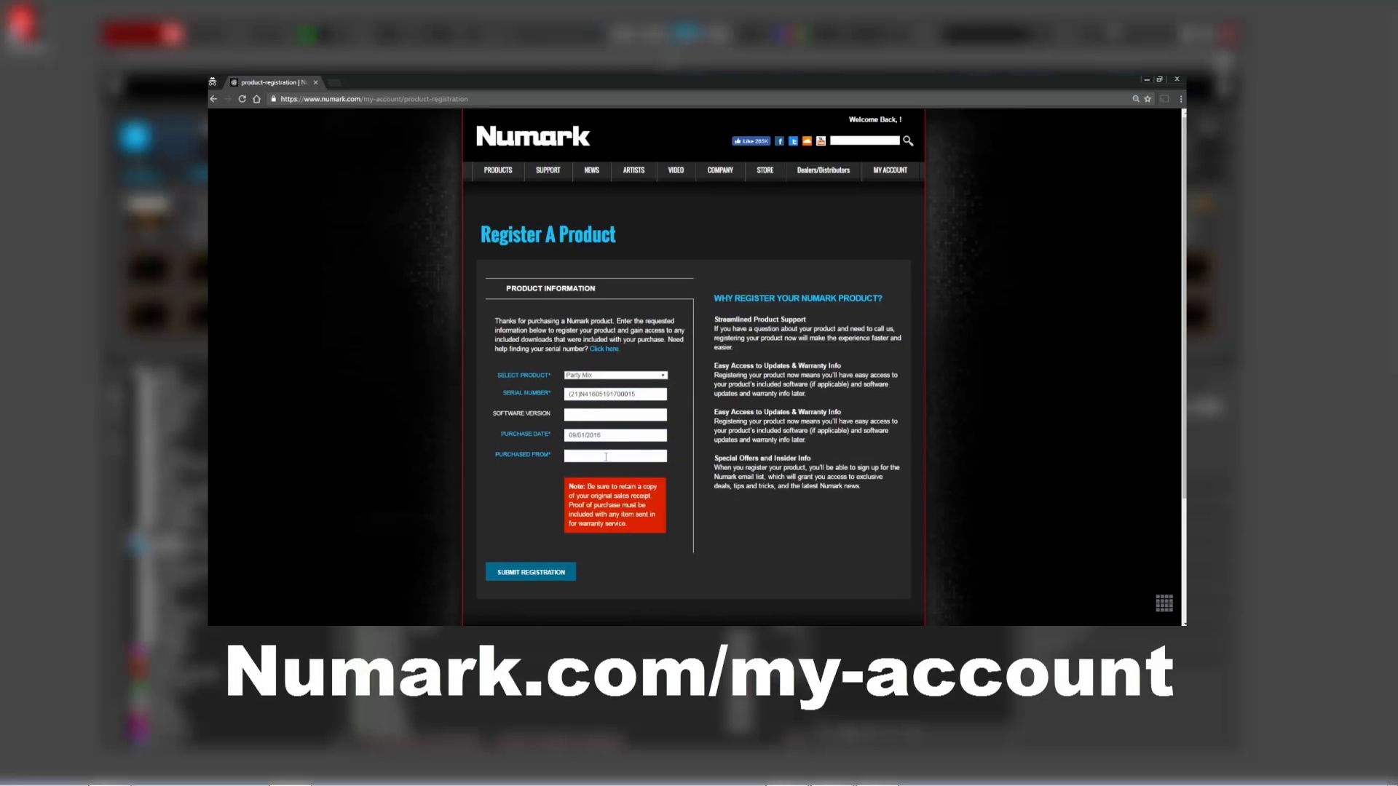
text(My Favorite Store)
Submit the Party Mix registration, select the license code, and download VirtualDJ LE for Windows.
click(540, 576)
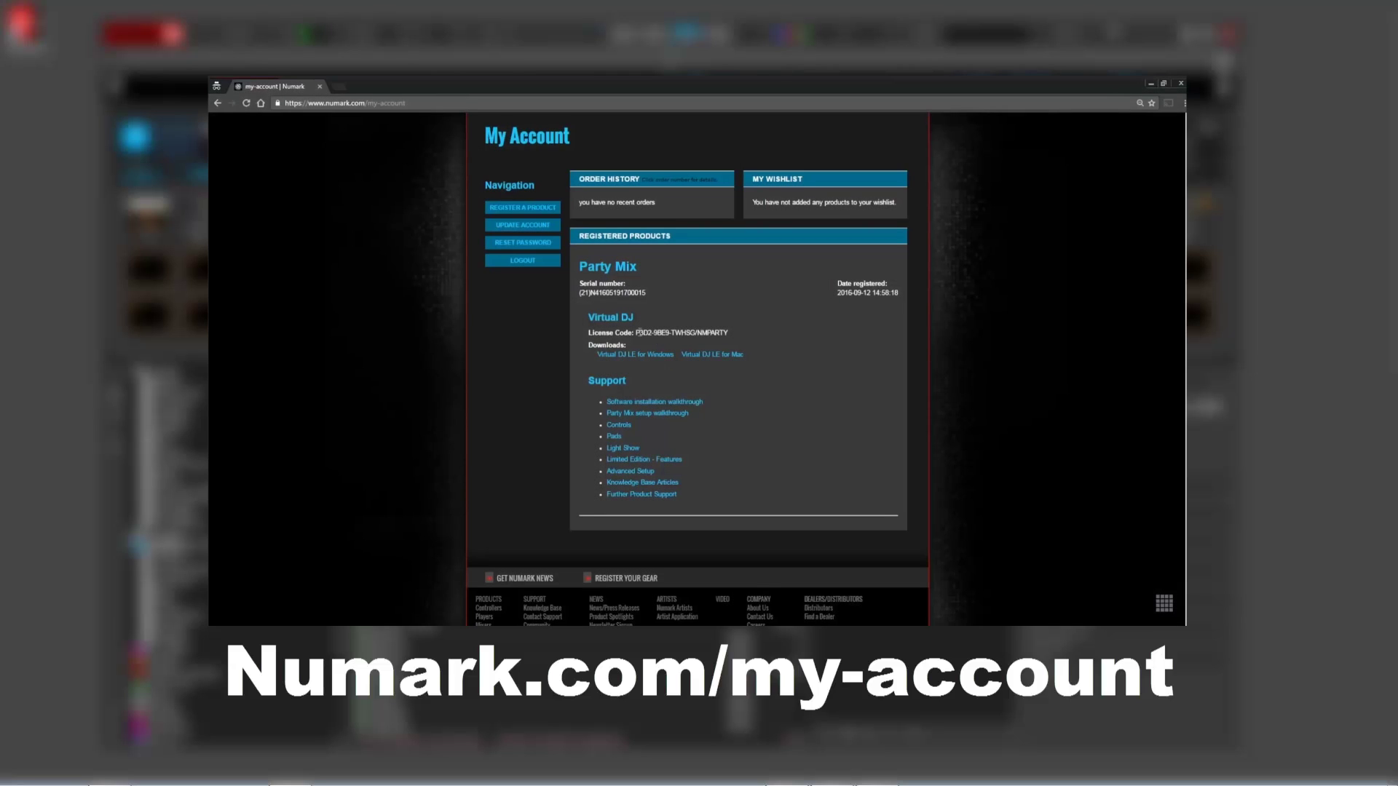
drag(636, 332, 730, 337)
click(654, 352)
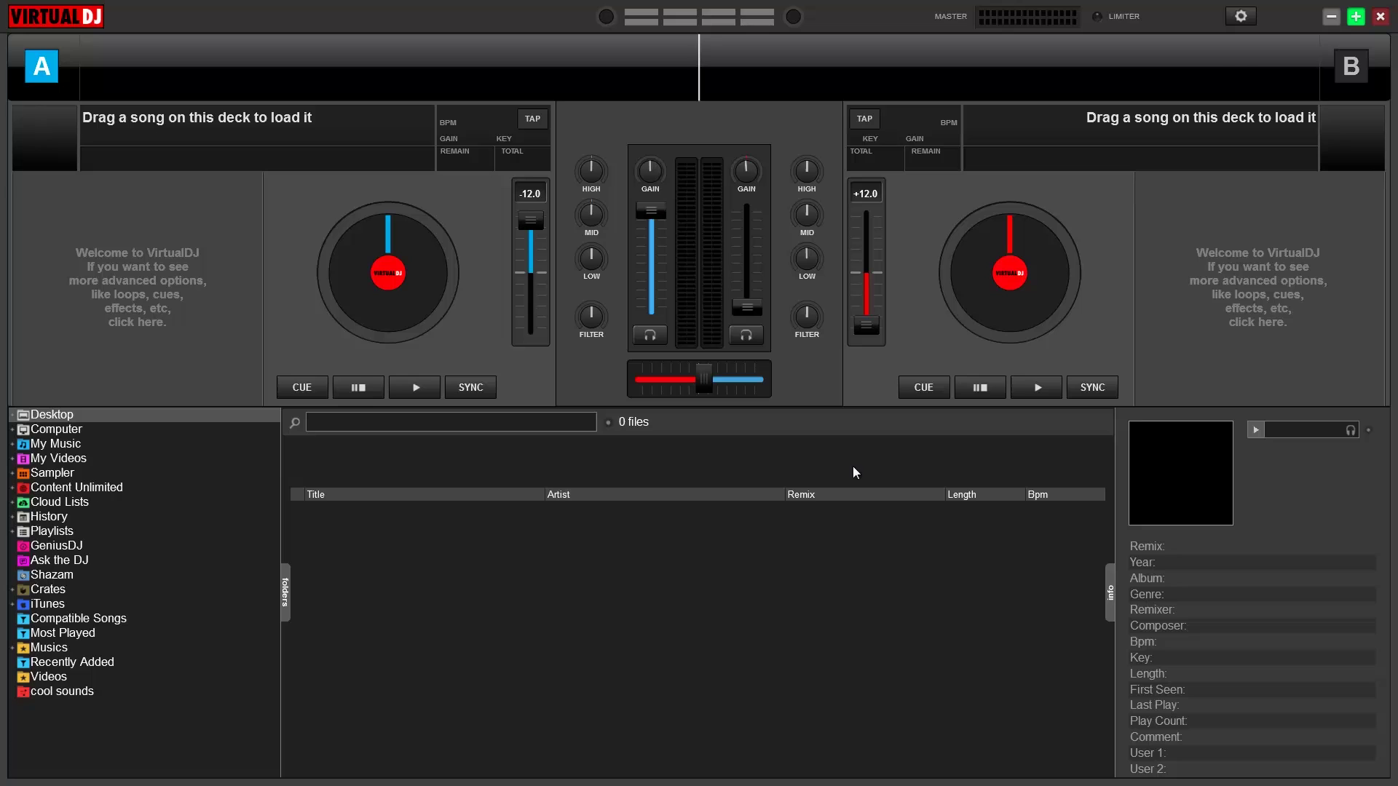
Log out of the VirtualDJ account under Licenses, then show the Options settings.
click(1239, 17)
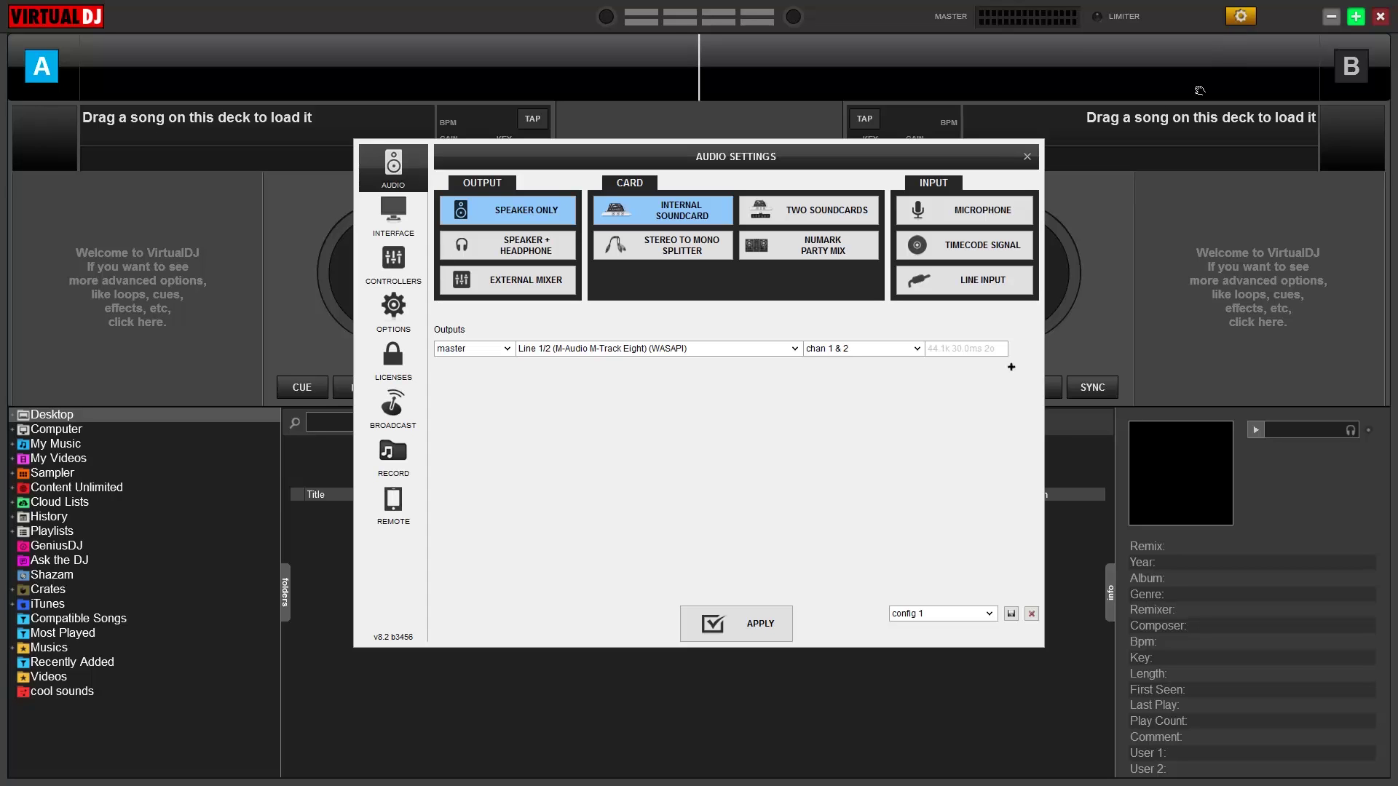
click(397, 367)
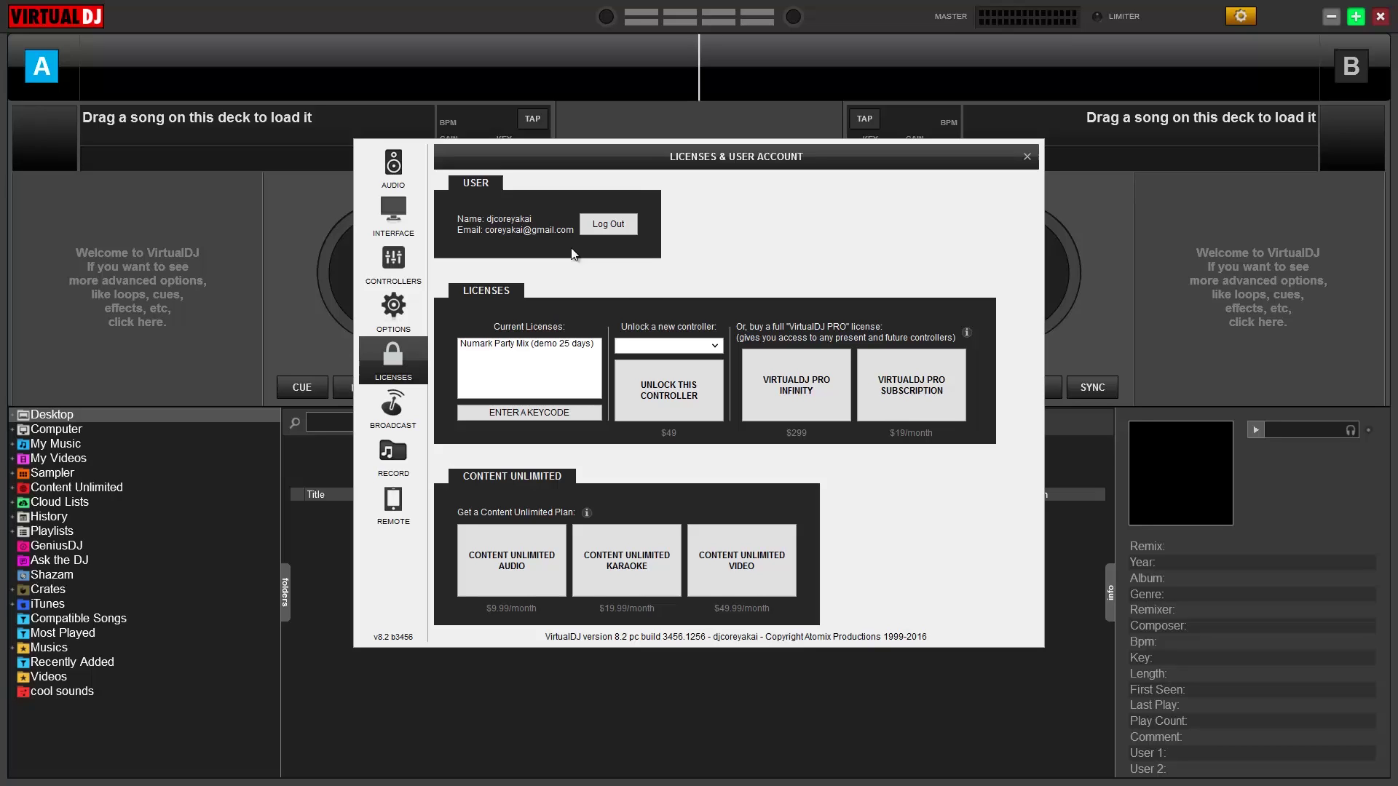
click(603, 224)
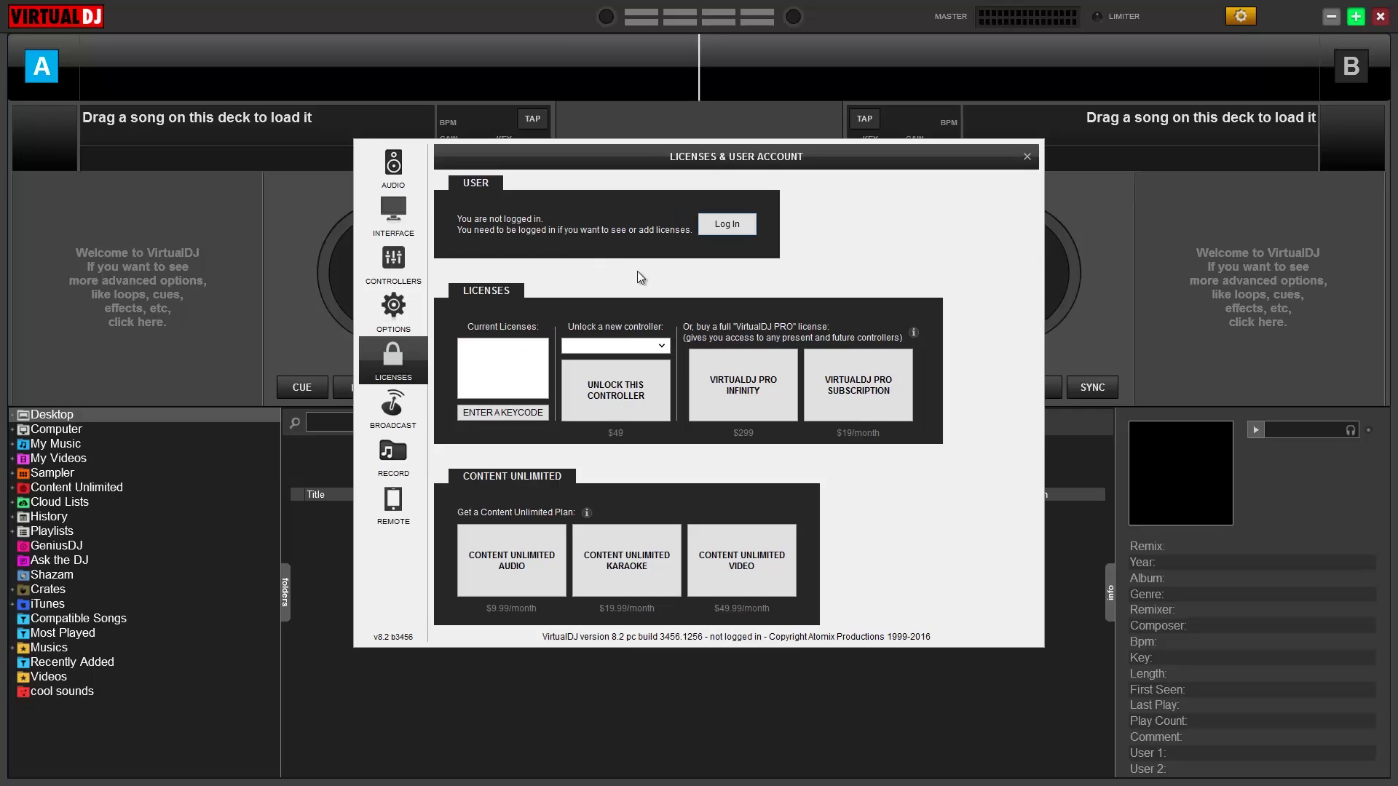
click(376, 309)
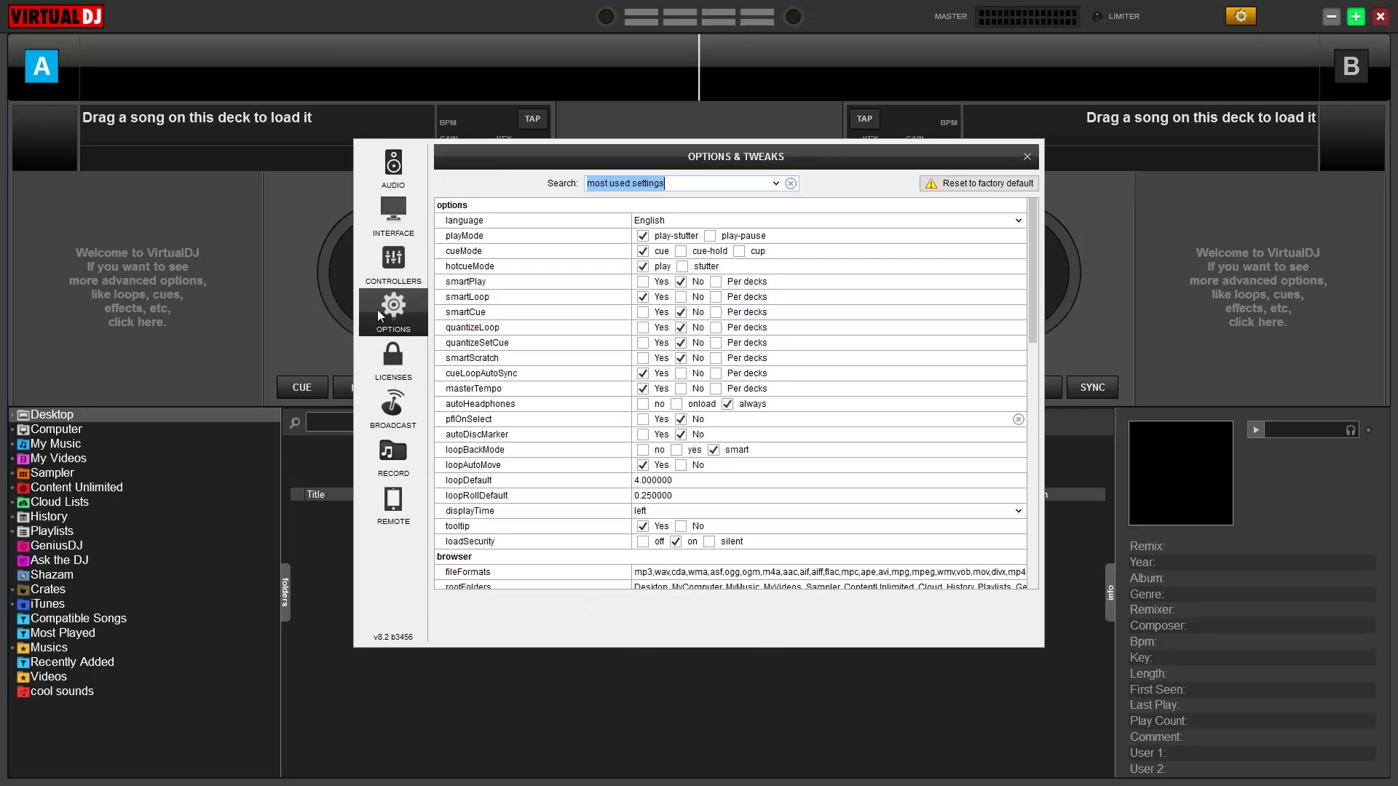
Reset Options & Tweaks to factory default.
click(949, 189)
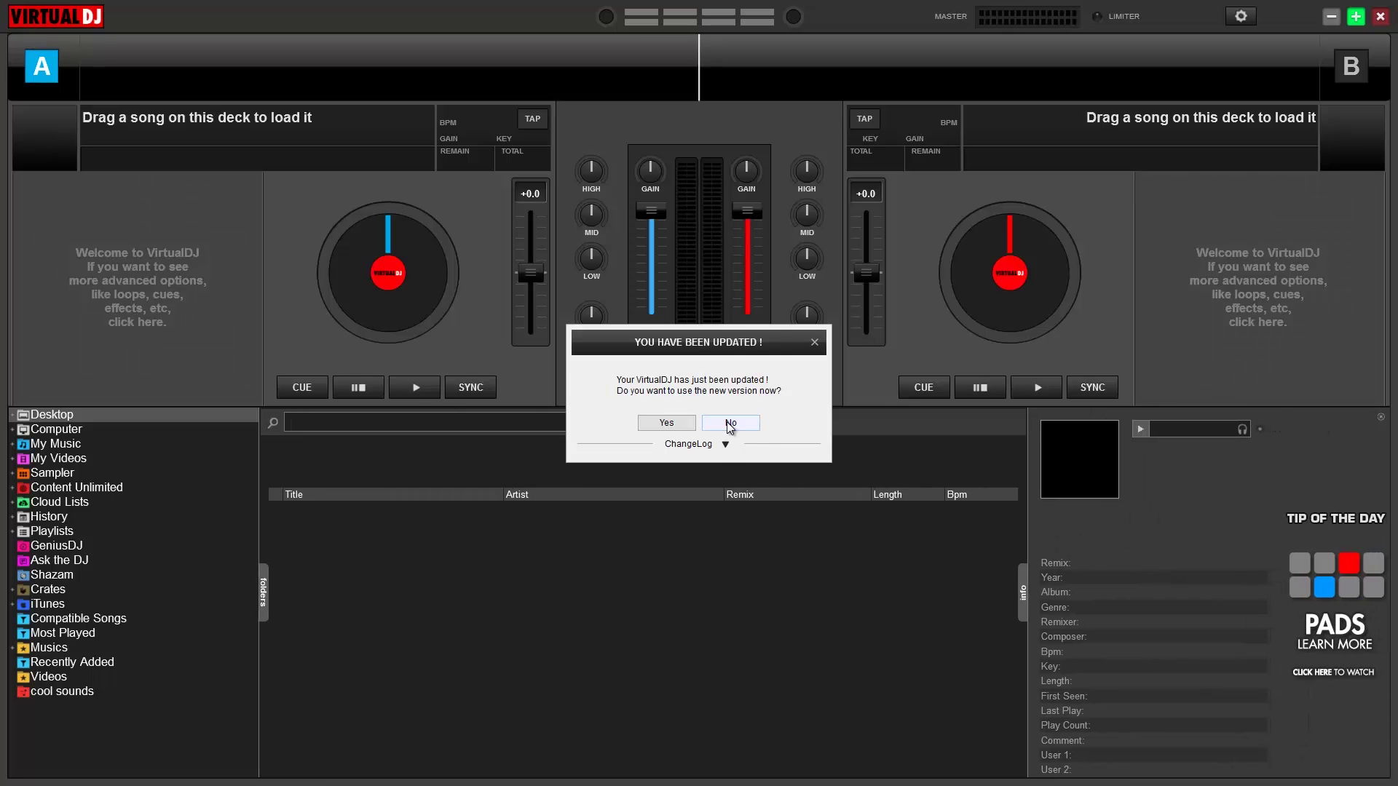
Decline the update, dismiss the welcome prompt, and apply the Party Mix soundcard and skin.
click(726, 423)
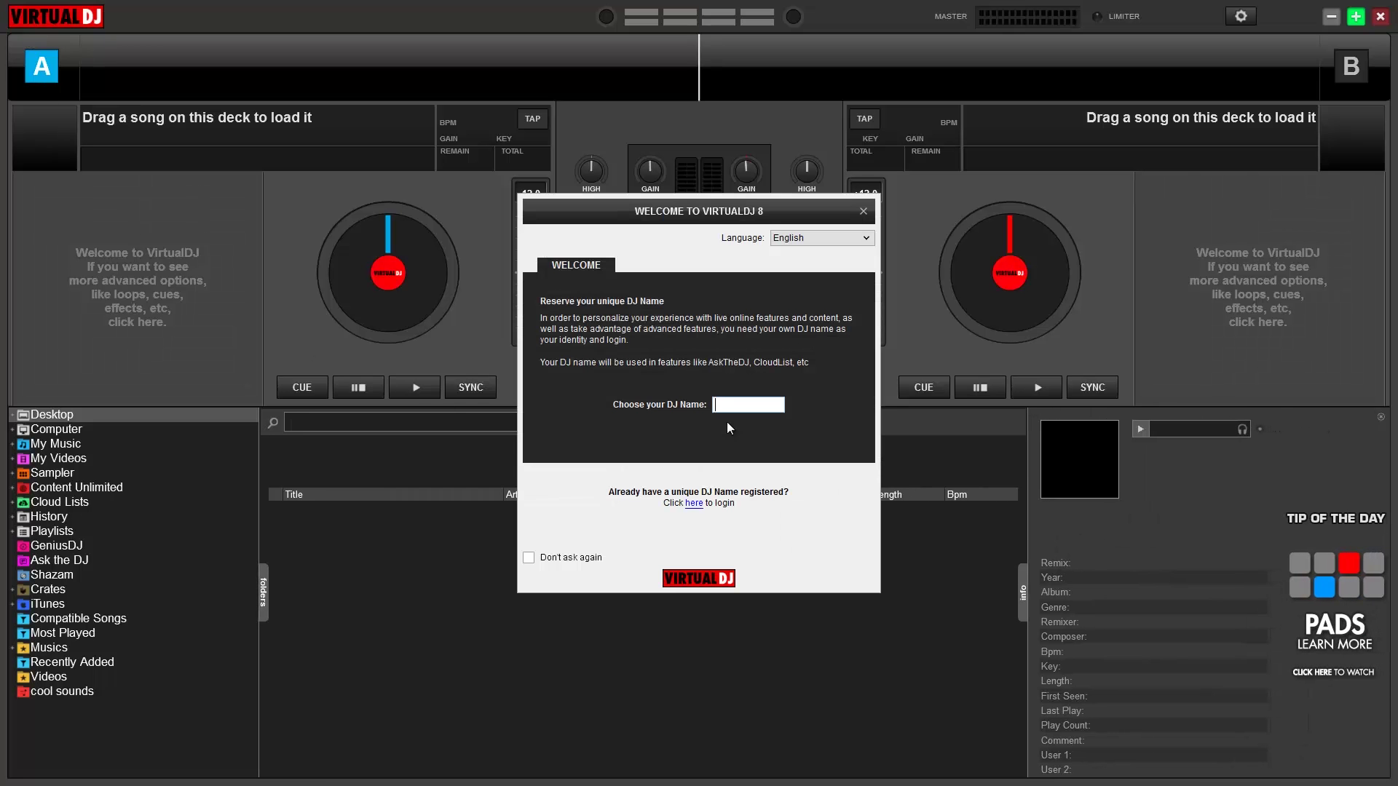
click(860, 207)
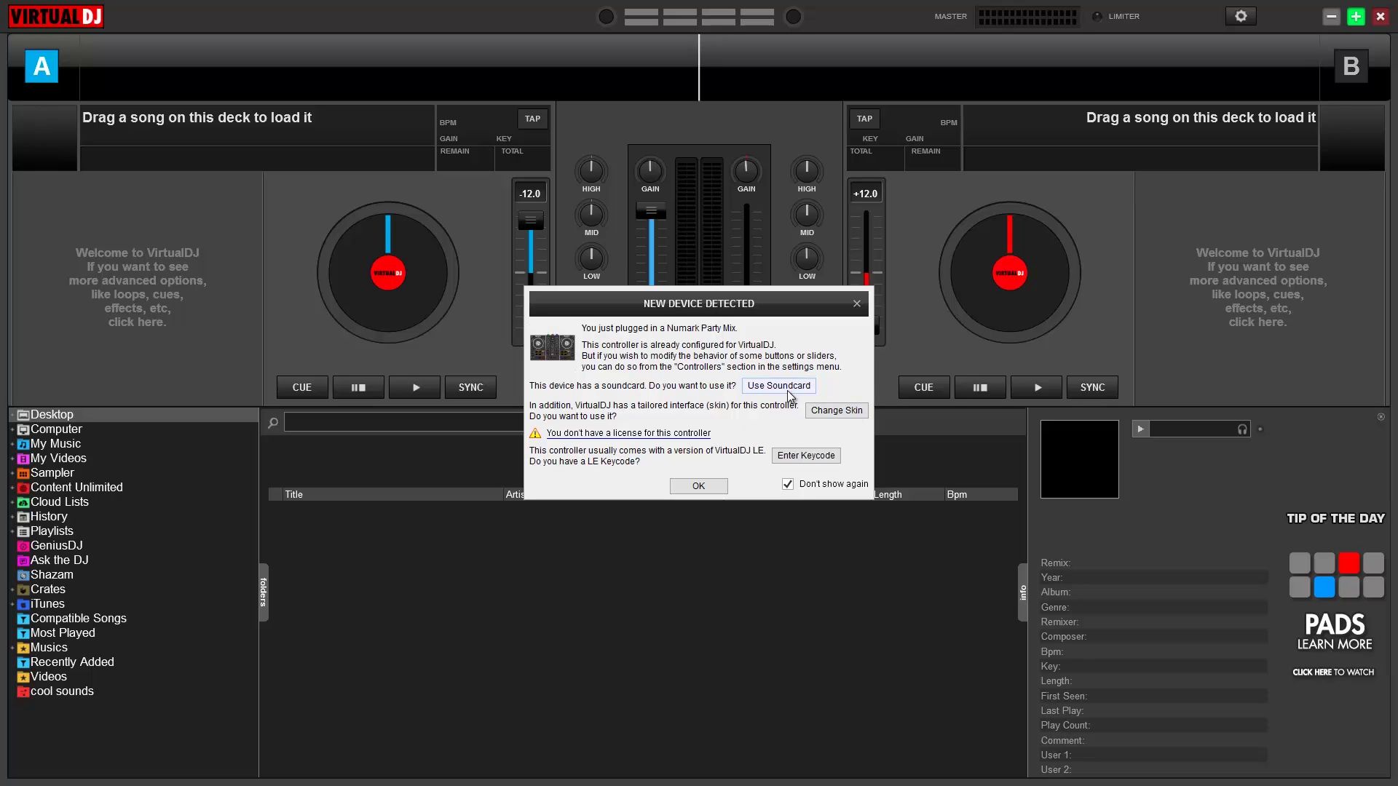
click(790, 394)
click(837, 411)
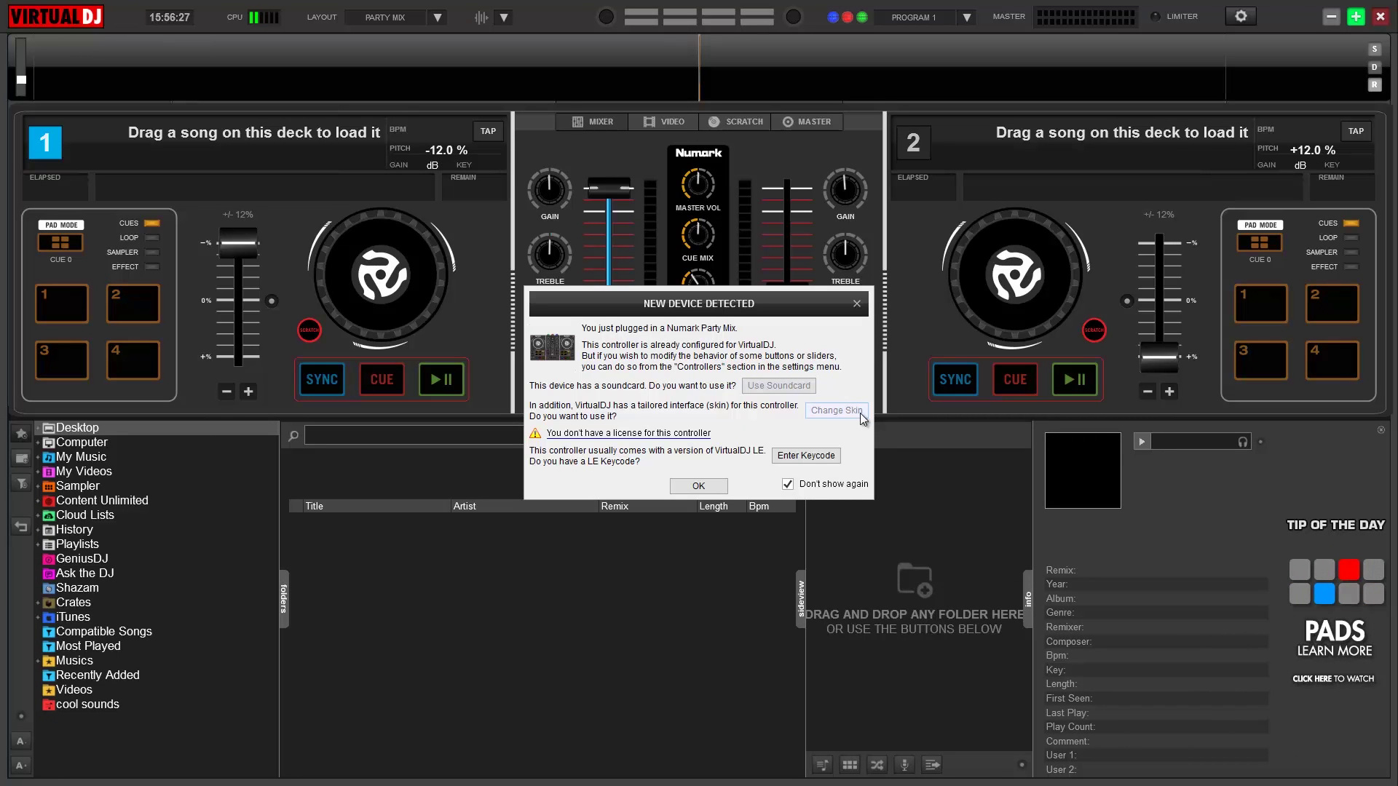
click(830, 458)
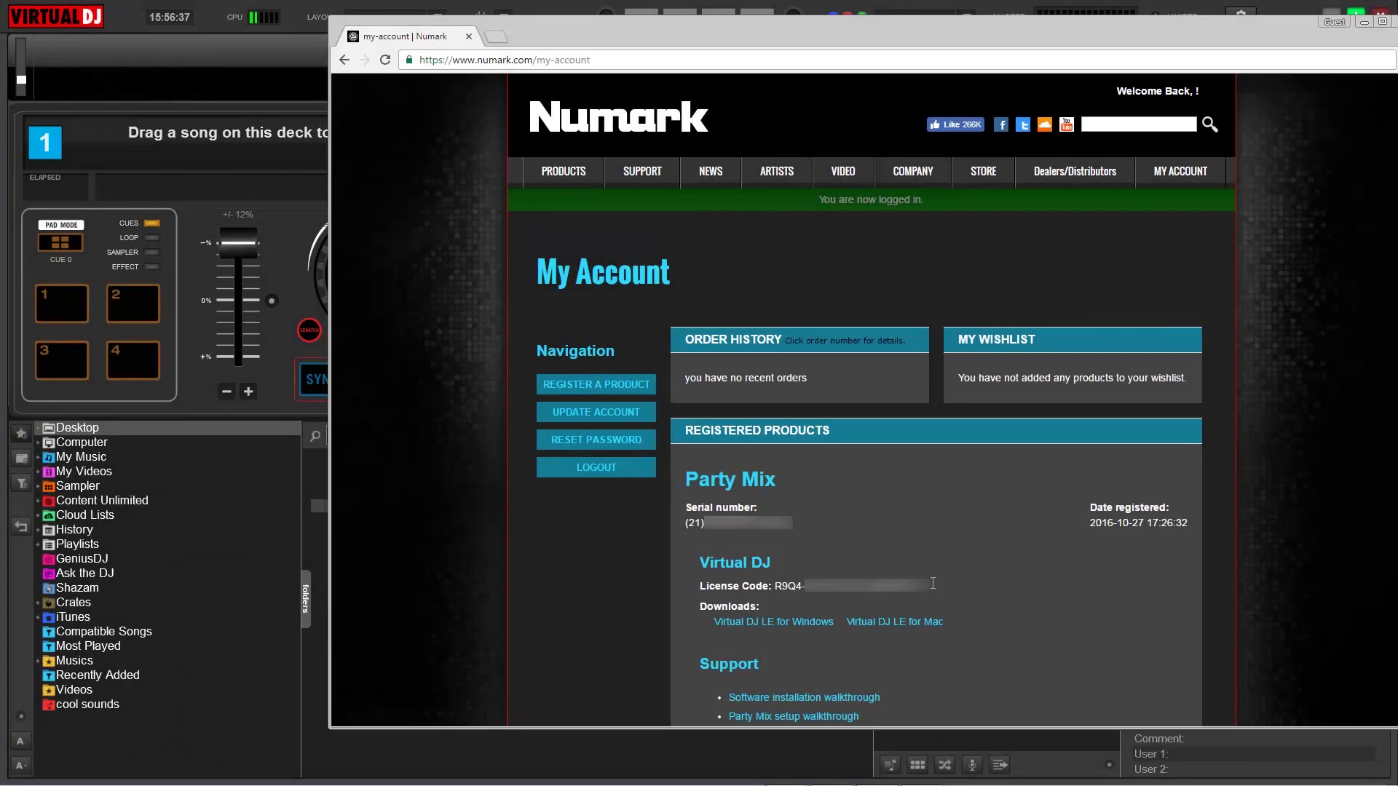
drag(933, 583, 775, 576)
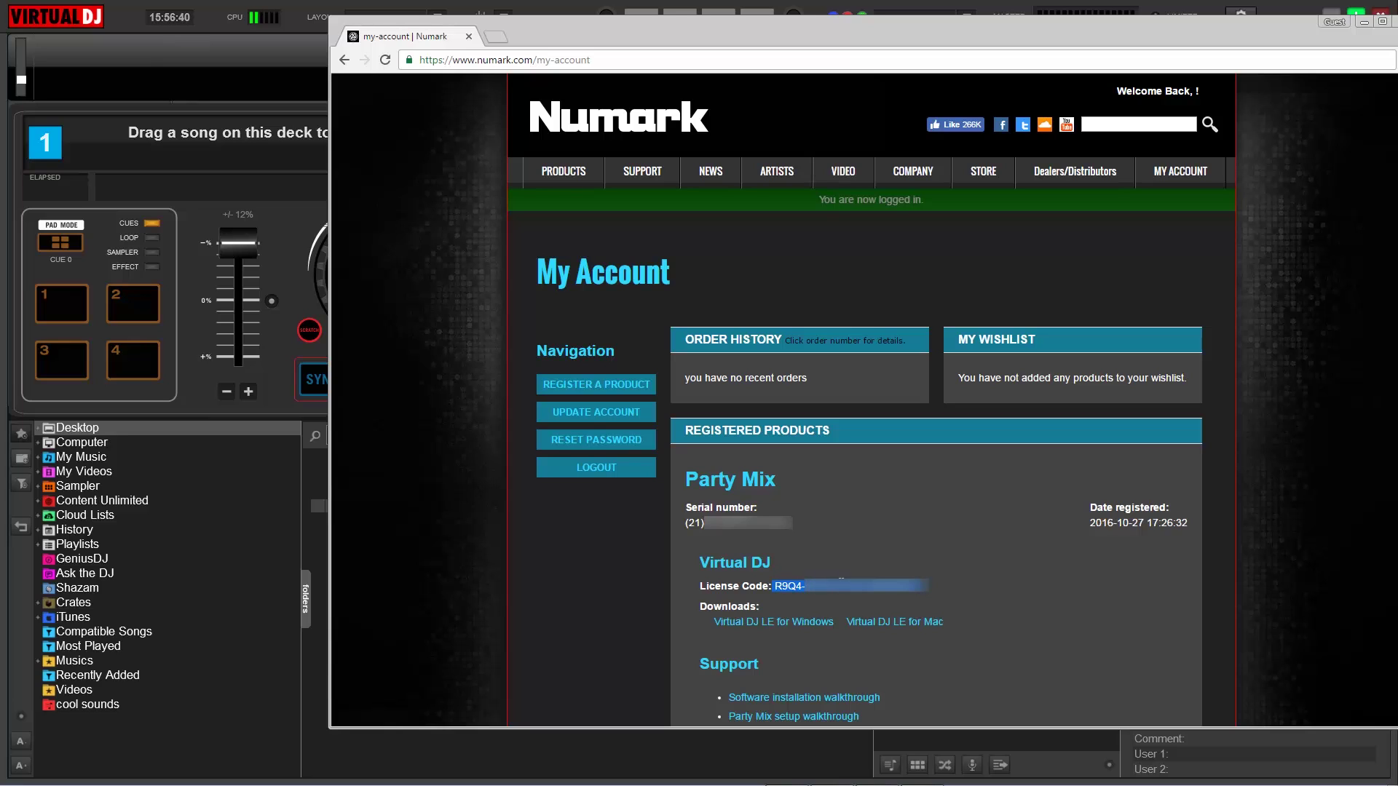
right_click(835, 580)
click(886, 597)
click(1361, 24)
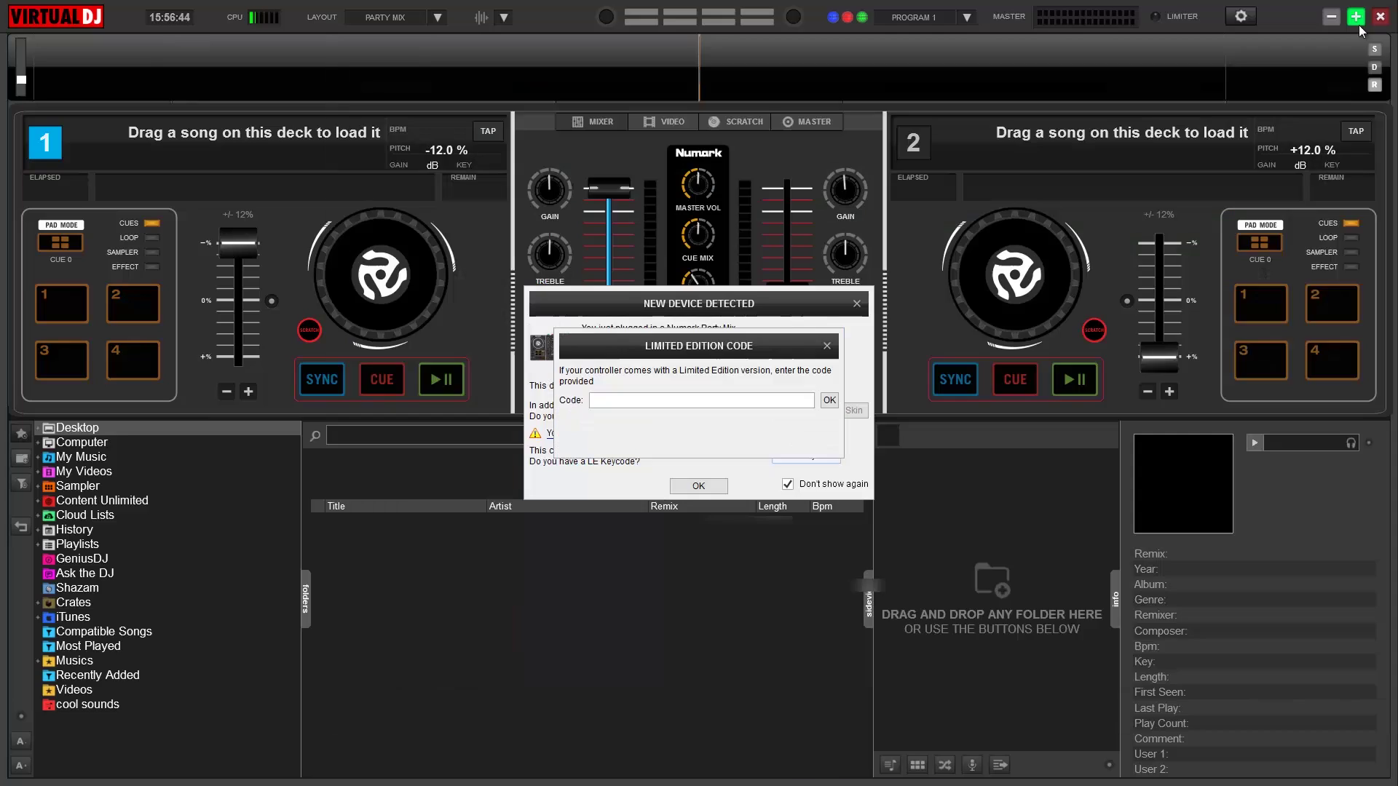
right_click(688, 402)
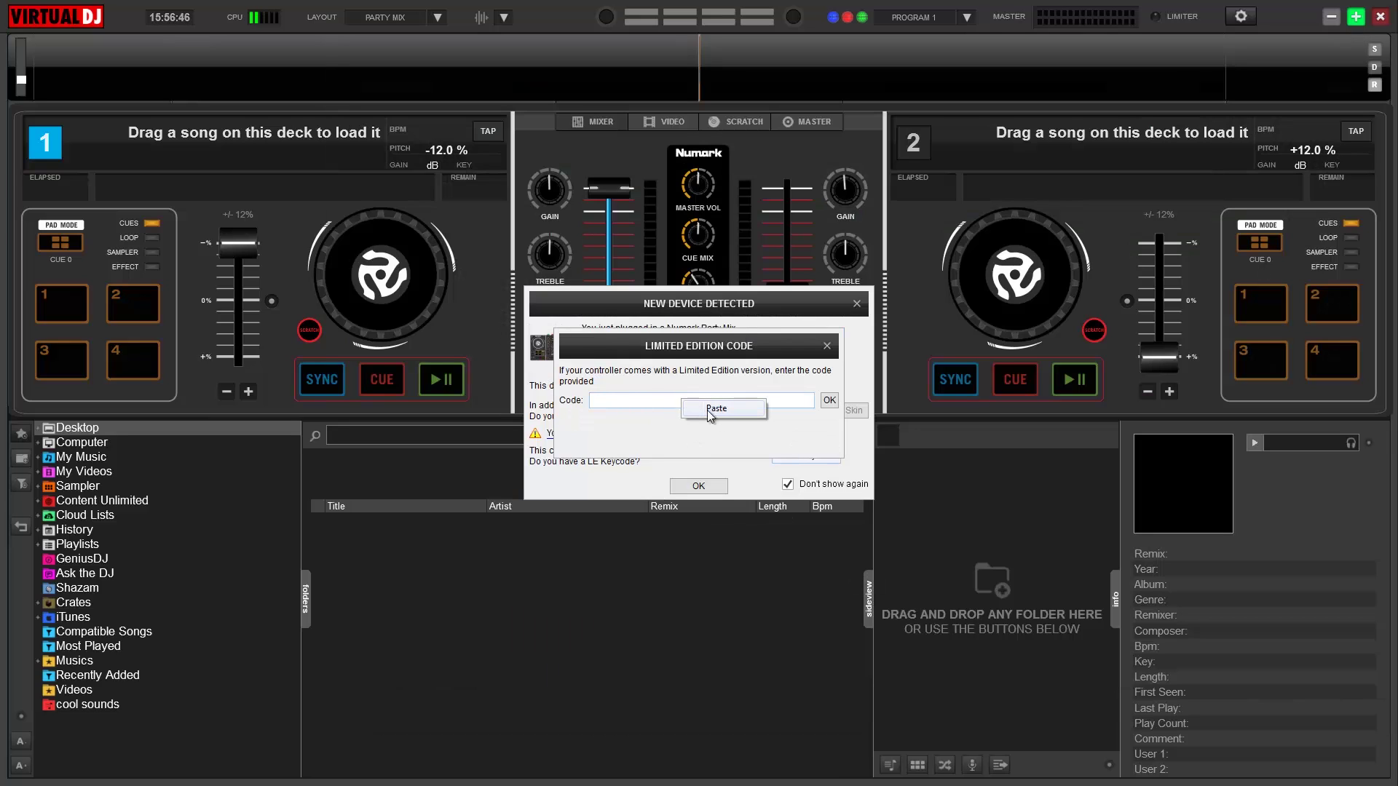
click(723, 410)
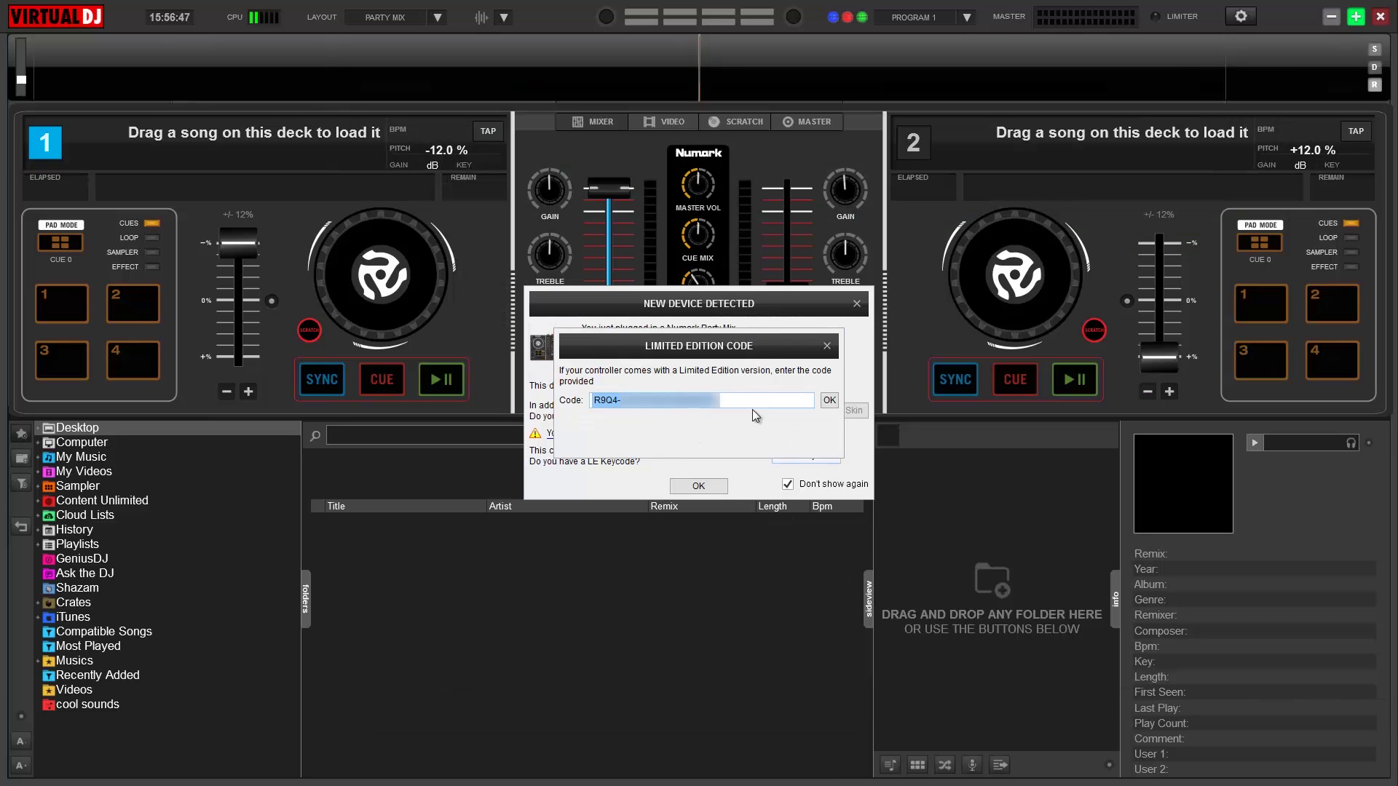
click(829, 403)
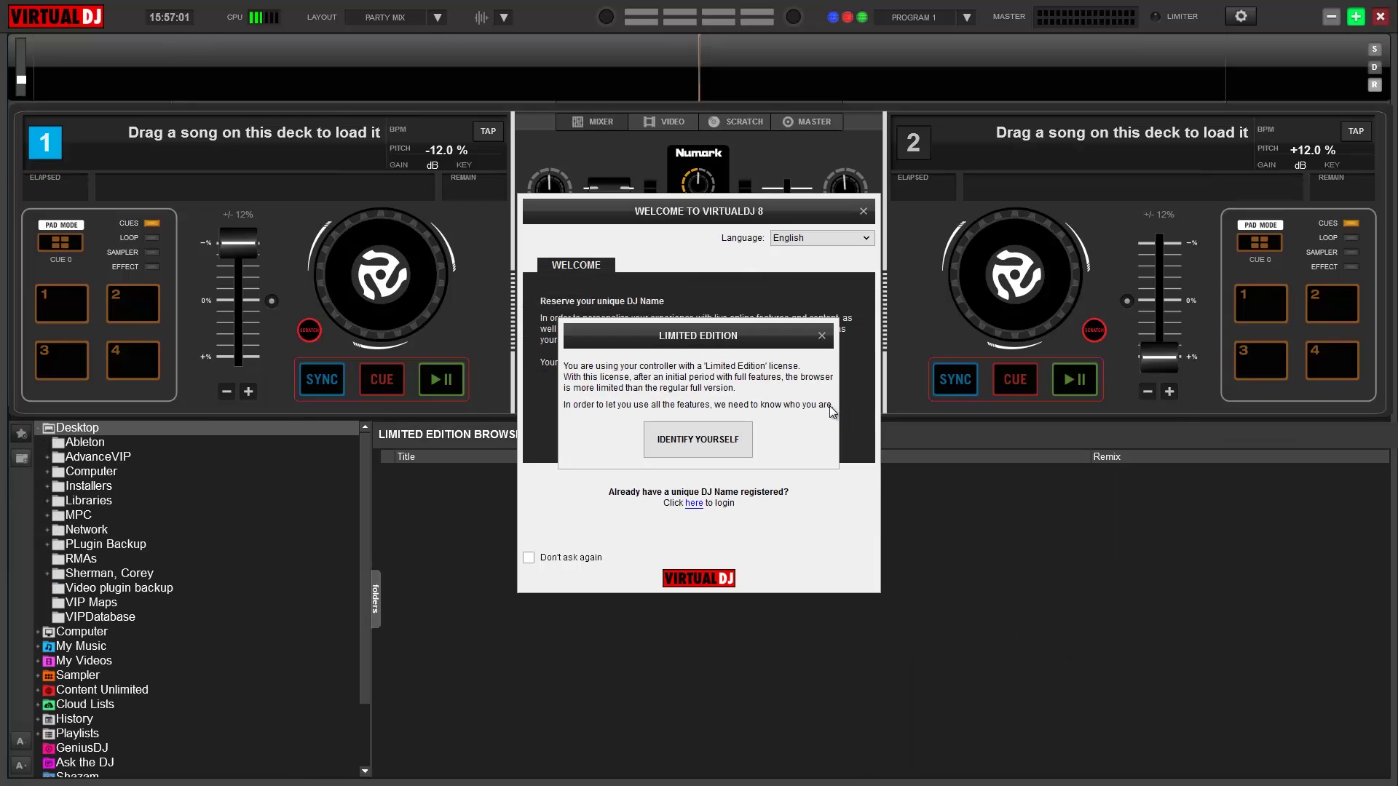
Close the Limited Edition and Welcome notices and accept the New Device Detected dialog.
click(822, 337)
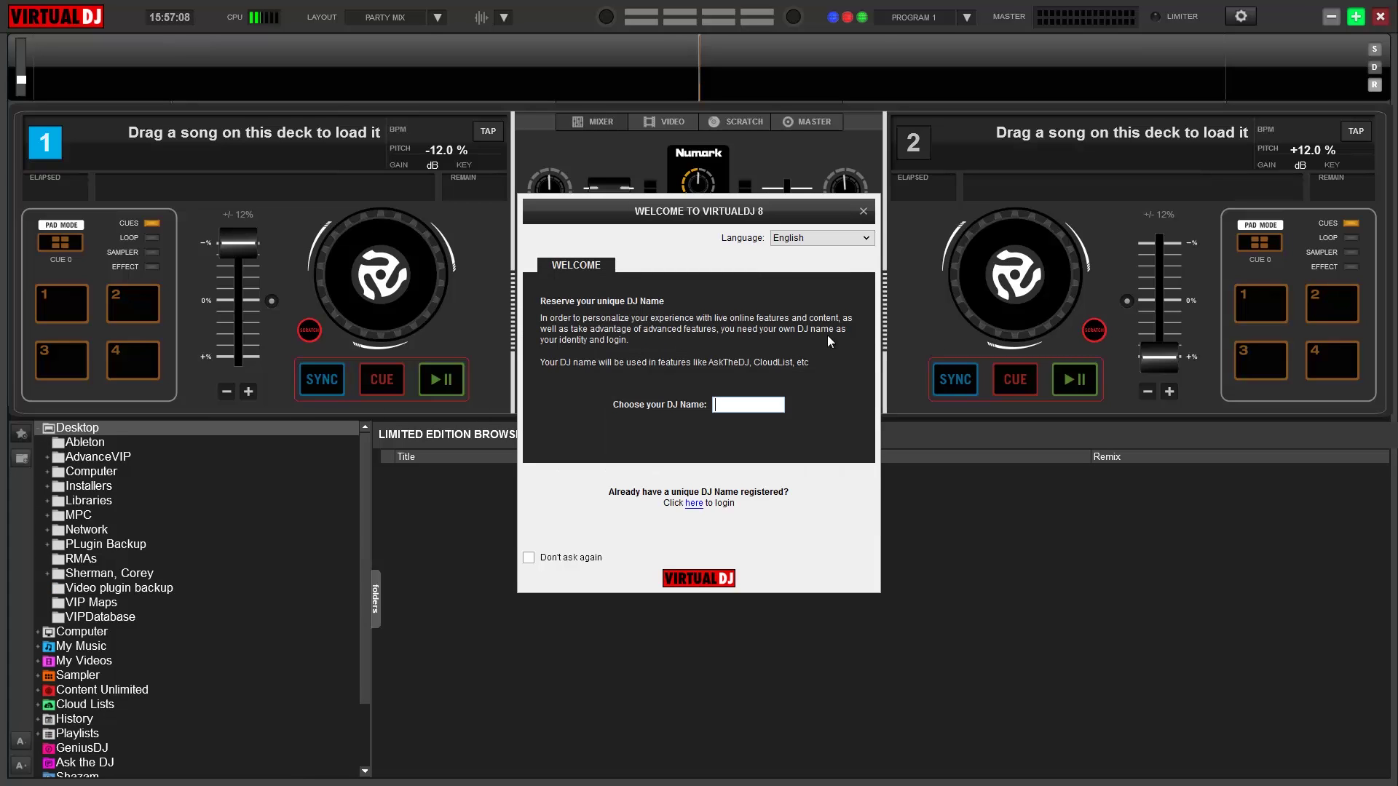
click(863, 212)
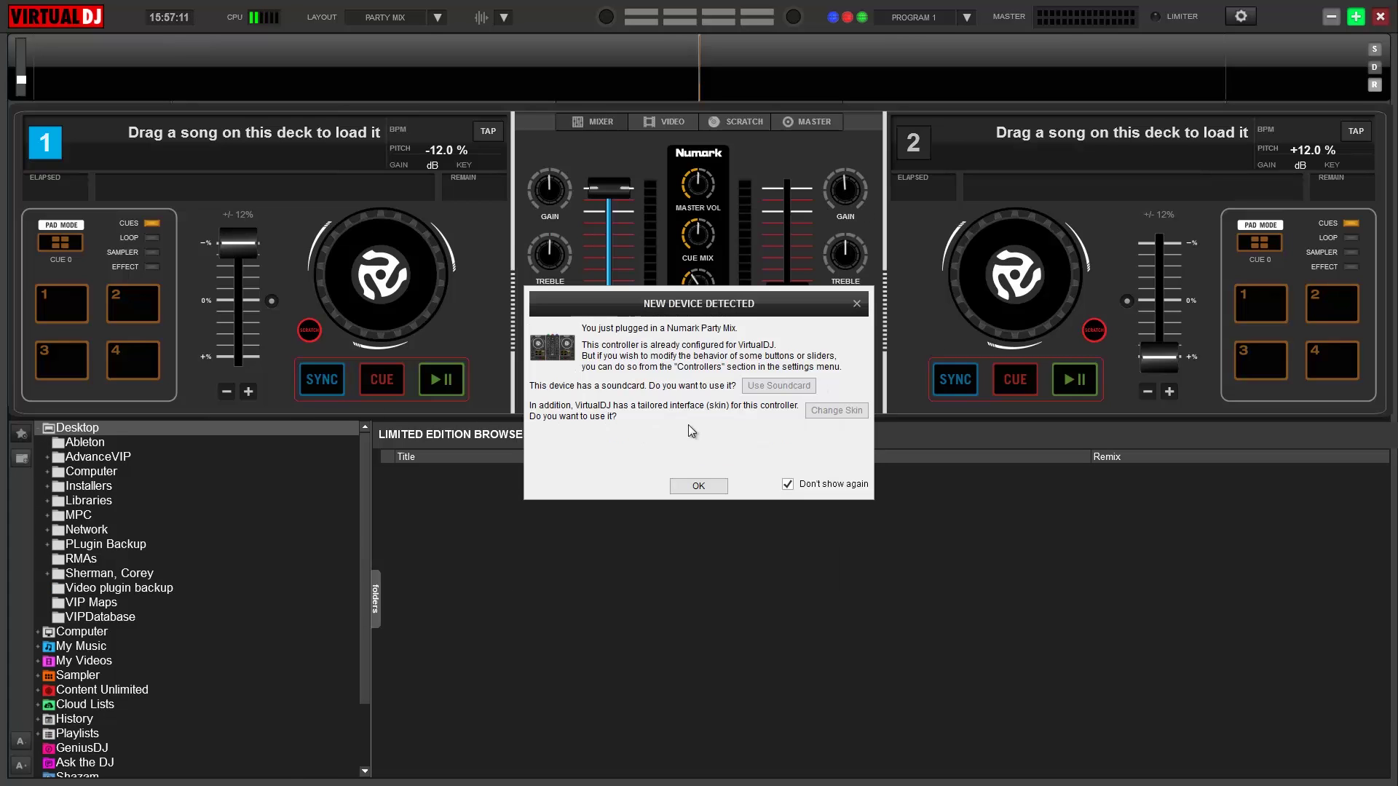
click(699, 487)
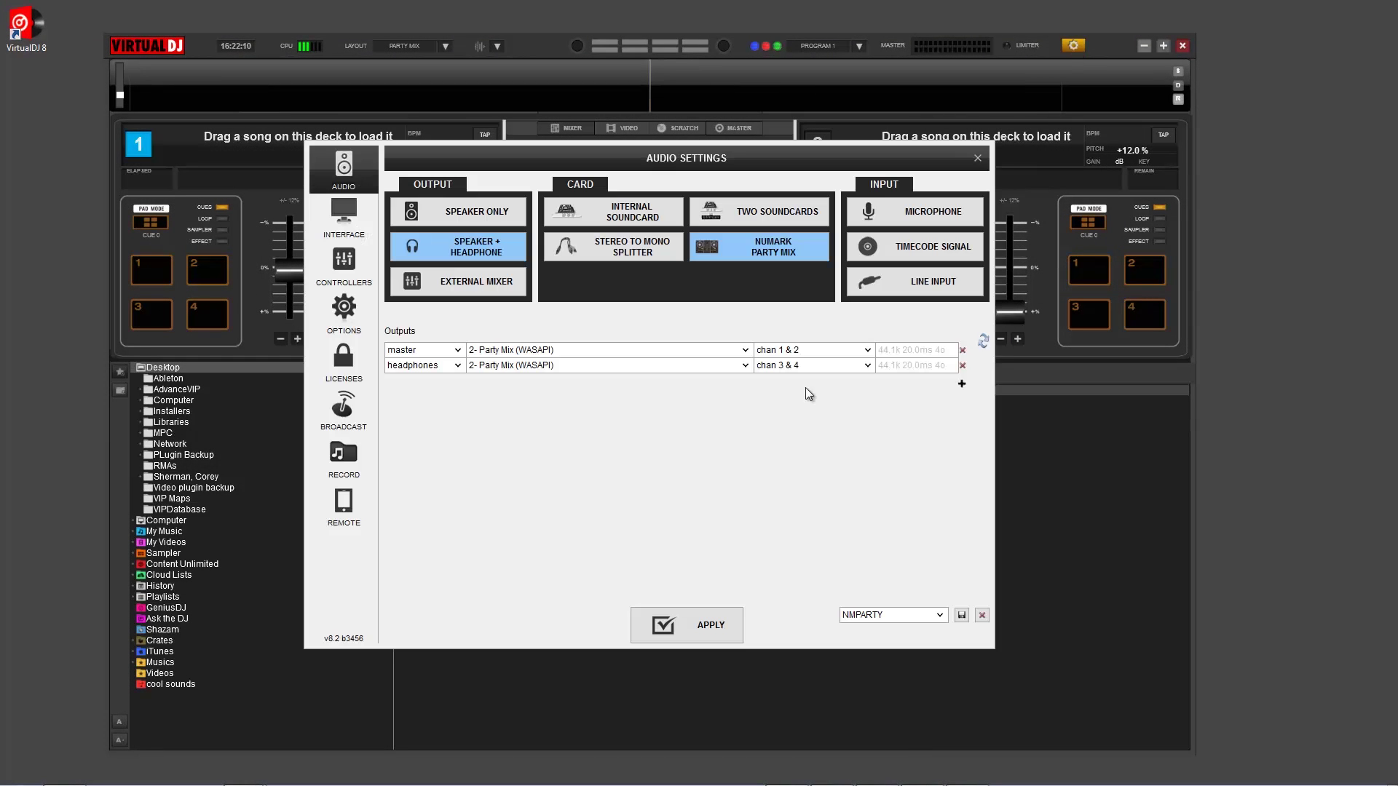
Paste the Party Mix keycode into the Licenses keycode field with Ctrl+V and submit it.
click(339, 360)
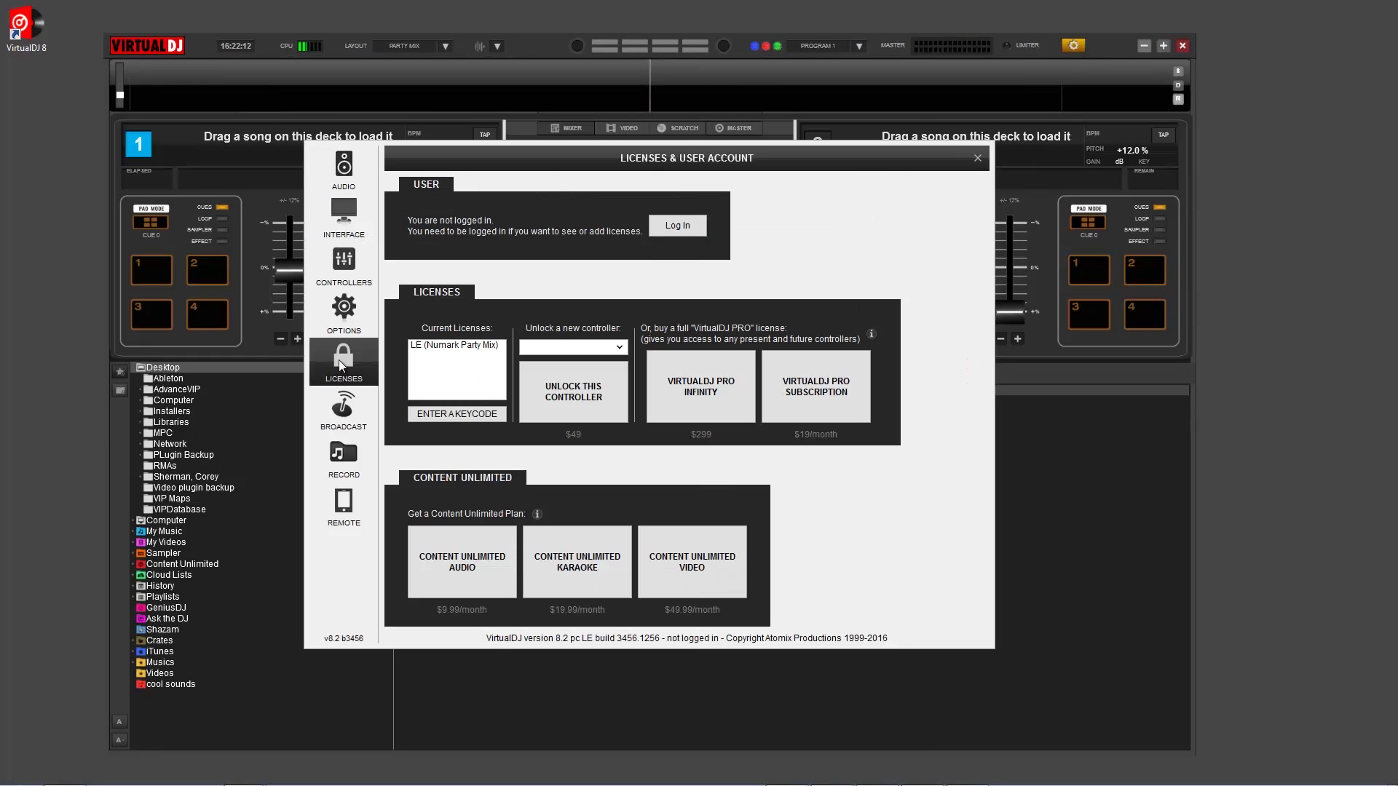
click(502, 413)
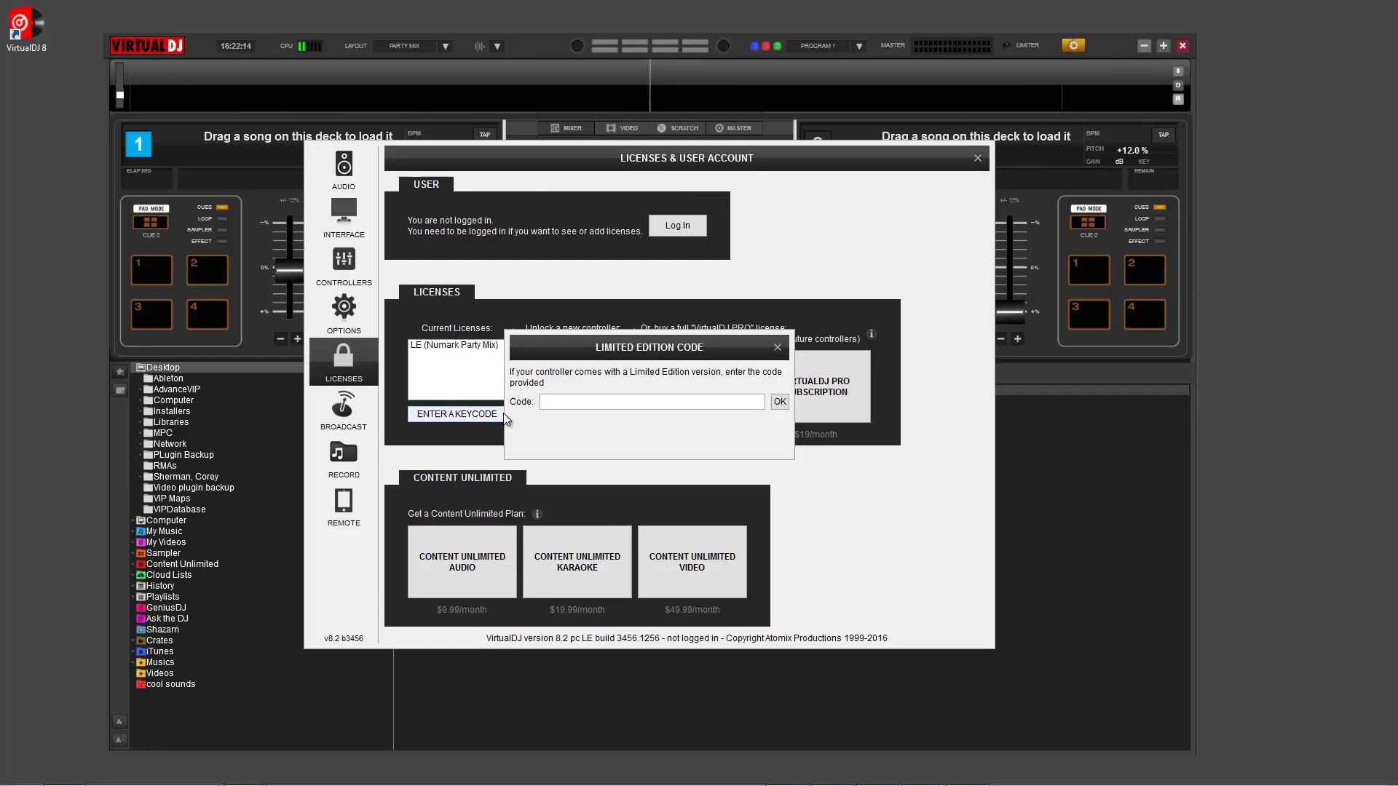
click(605, 401)
key(ctrl+v)
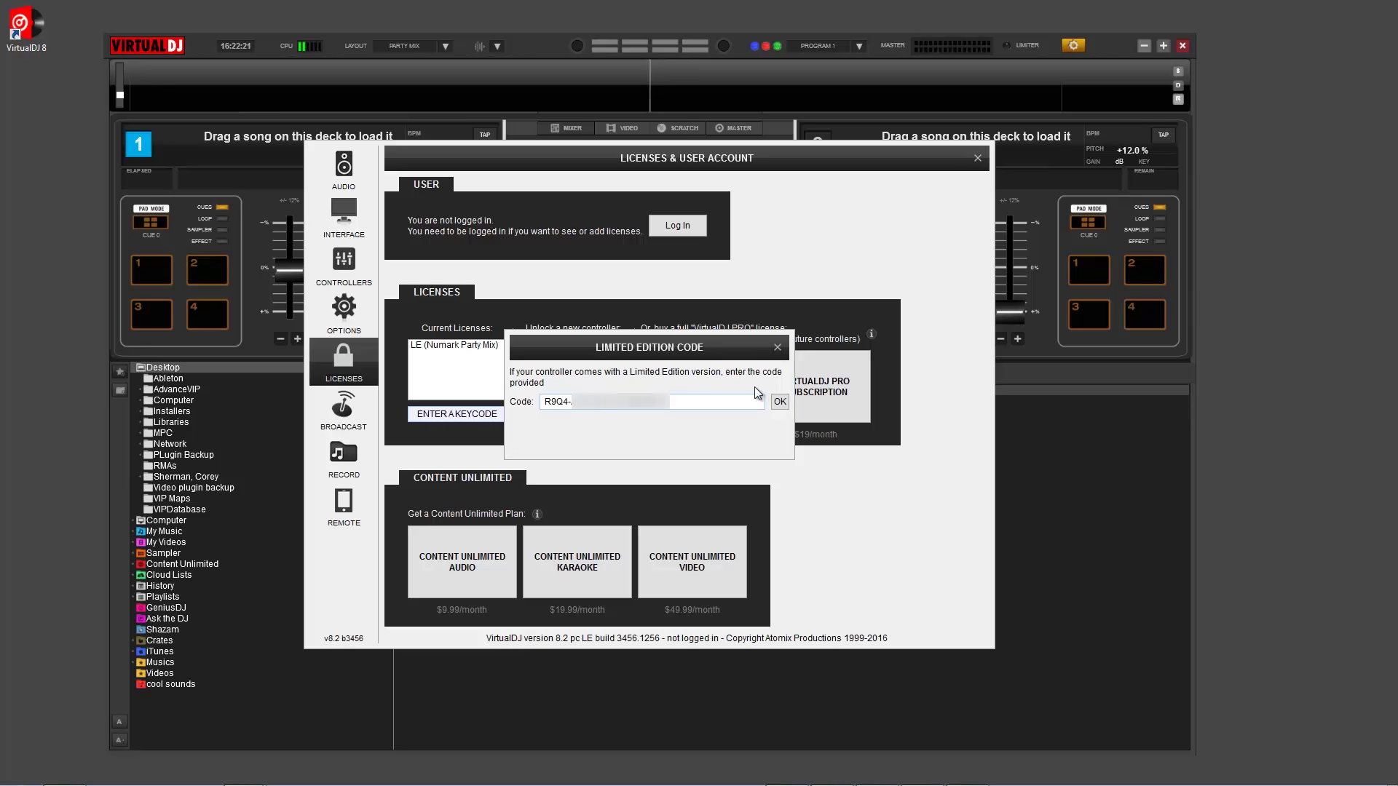
click(779, 348)
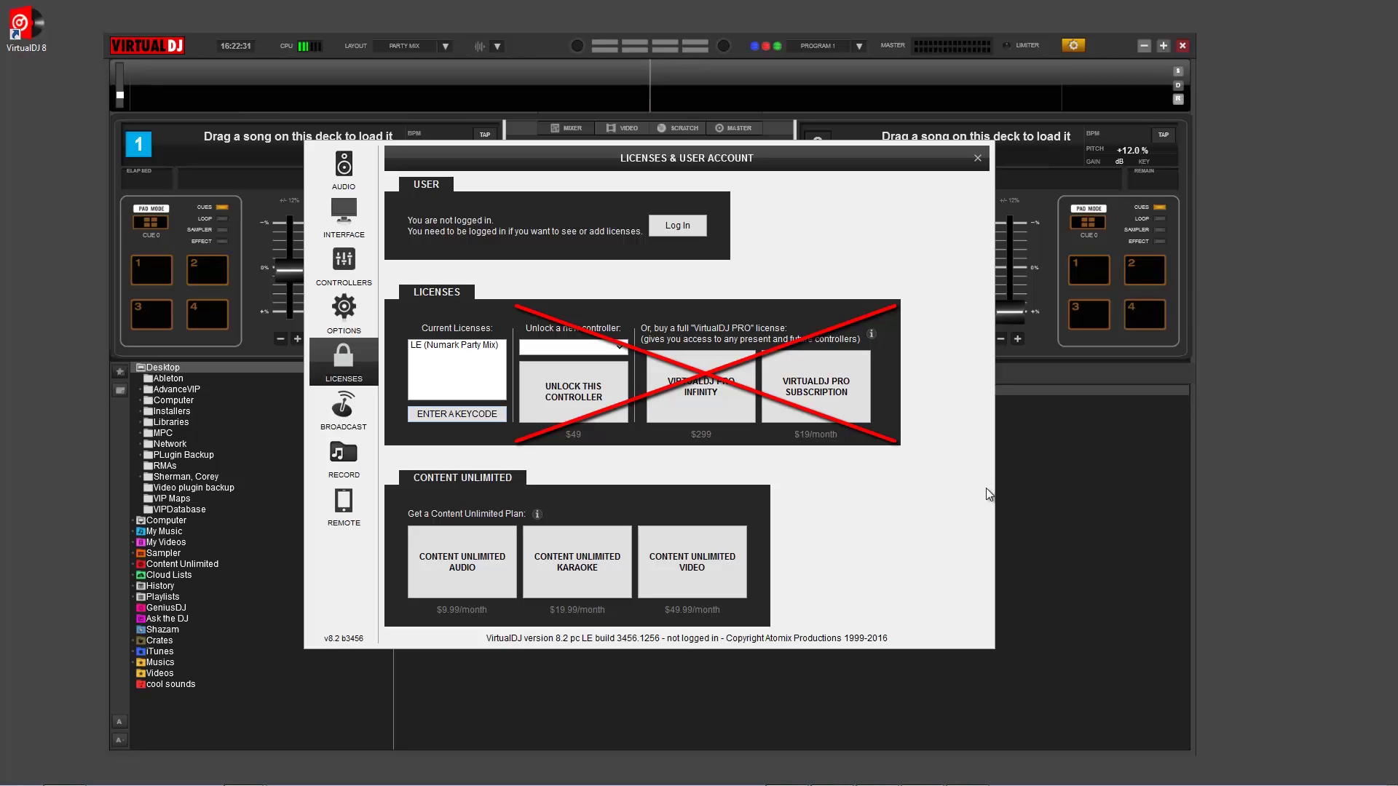
Sign in to the DJ account, then log out again.
click(694, 233)
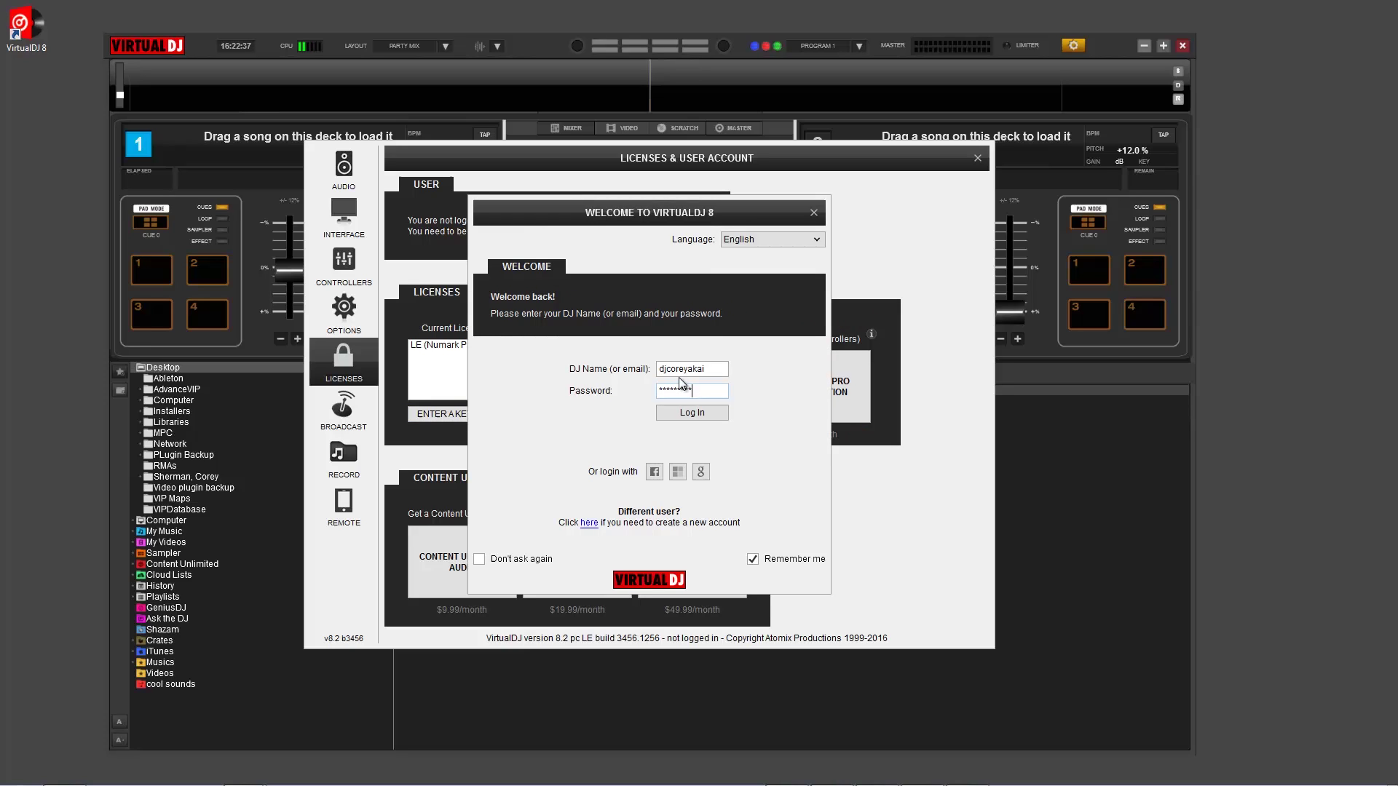
key(Return)
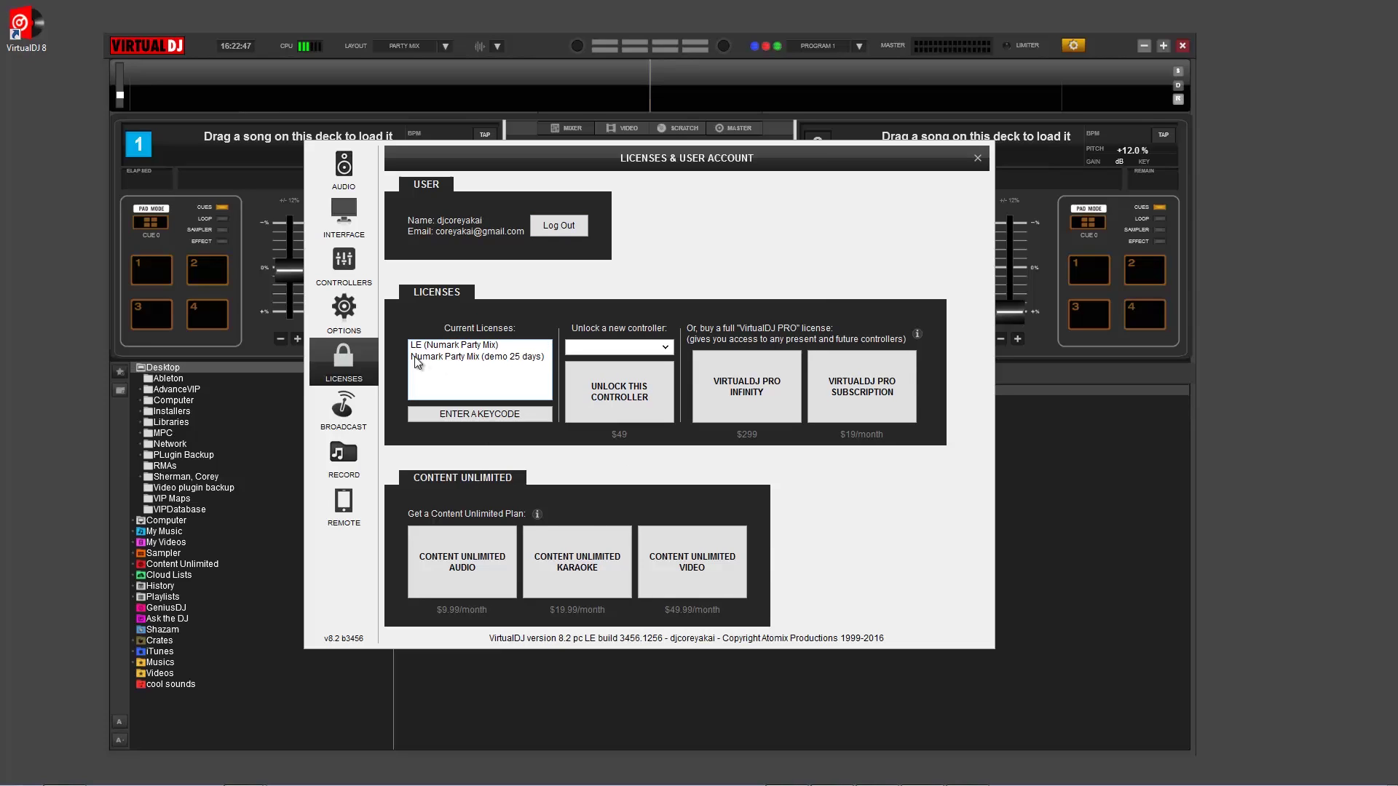
click(559, 227)
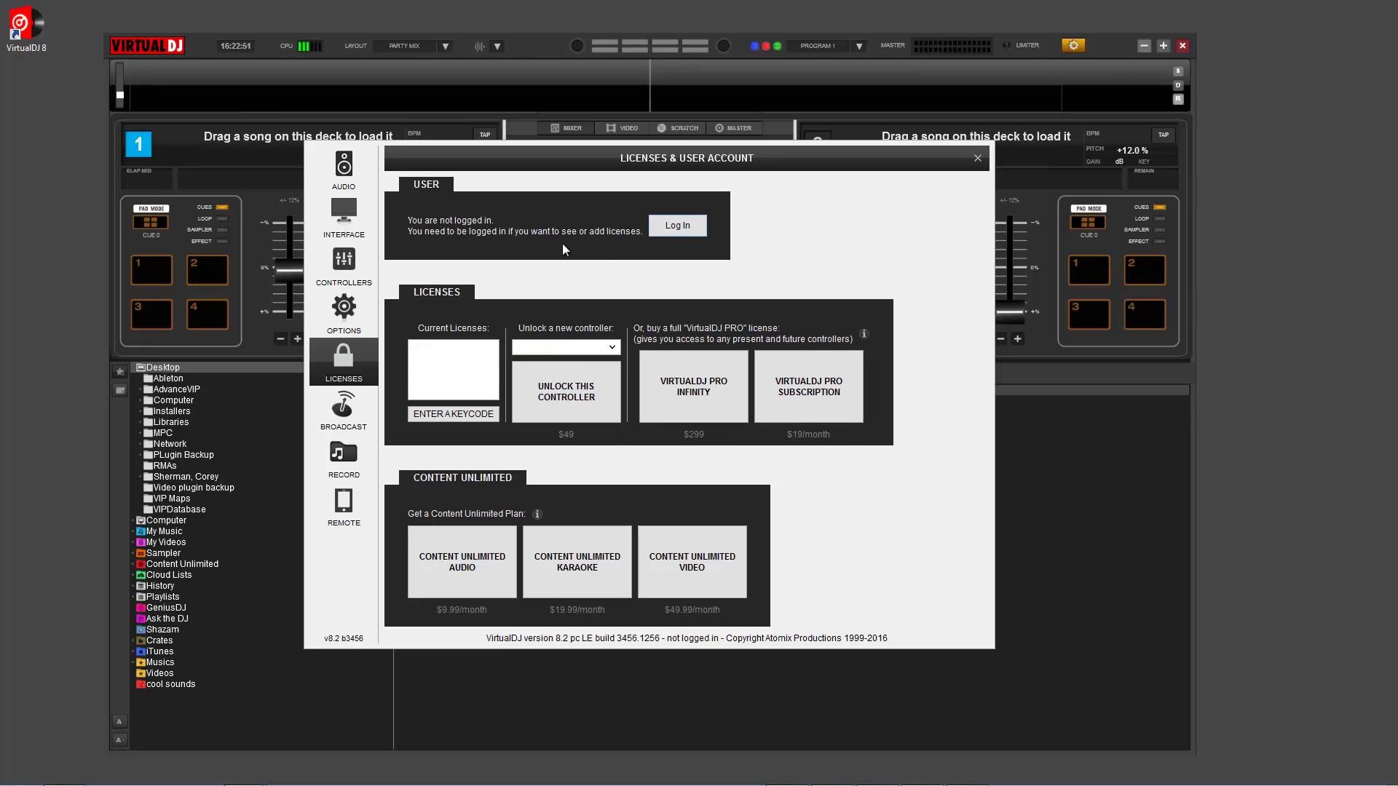
Paste and submit the keycode again, then close the sign-in prompt.
click(481, 413)
click(573, 401)
key(ctrl+v)
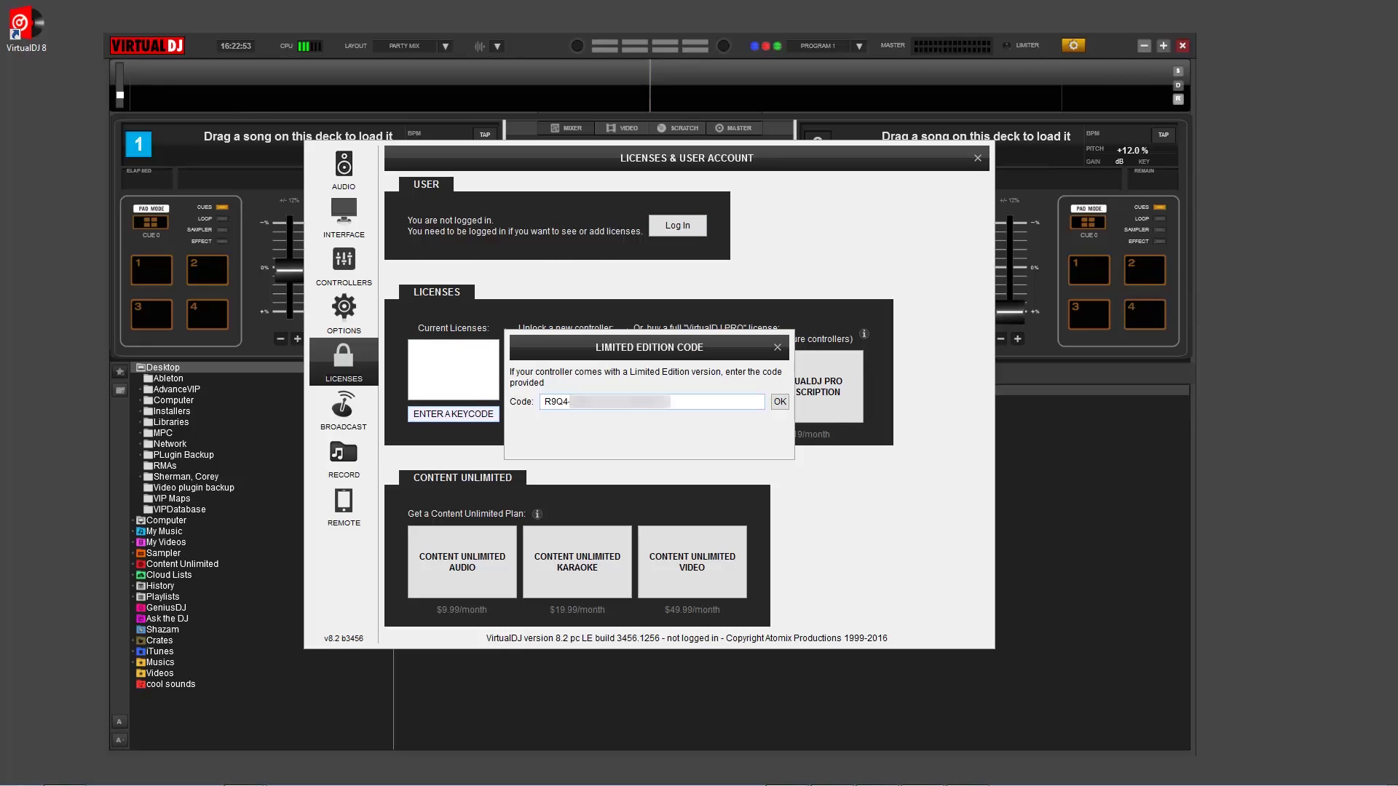
click(780, 402)
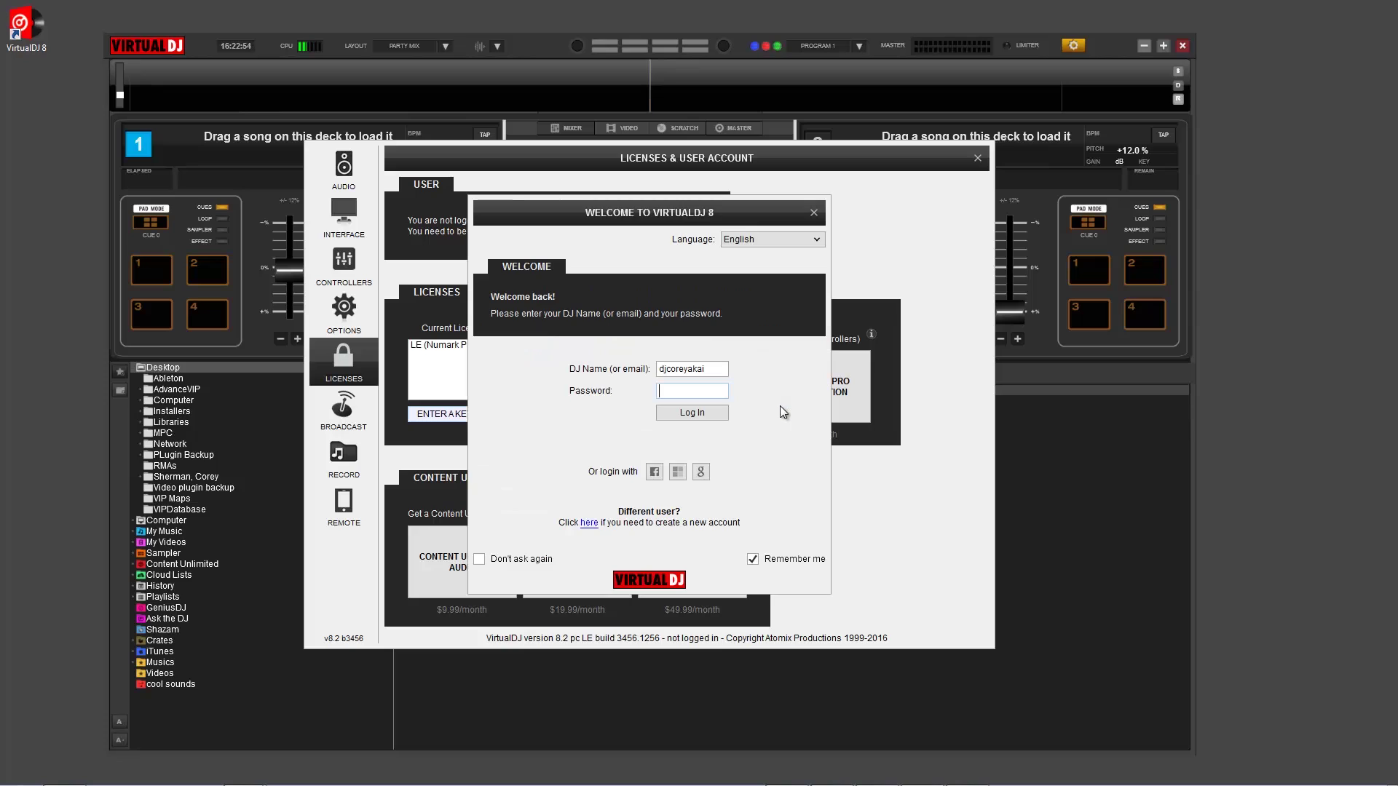
click(814, 214)
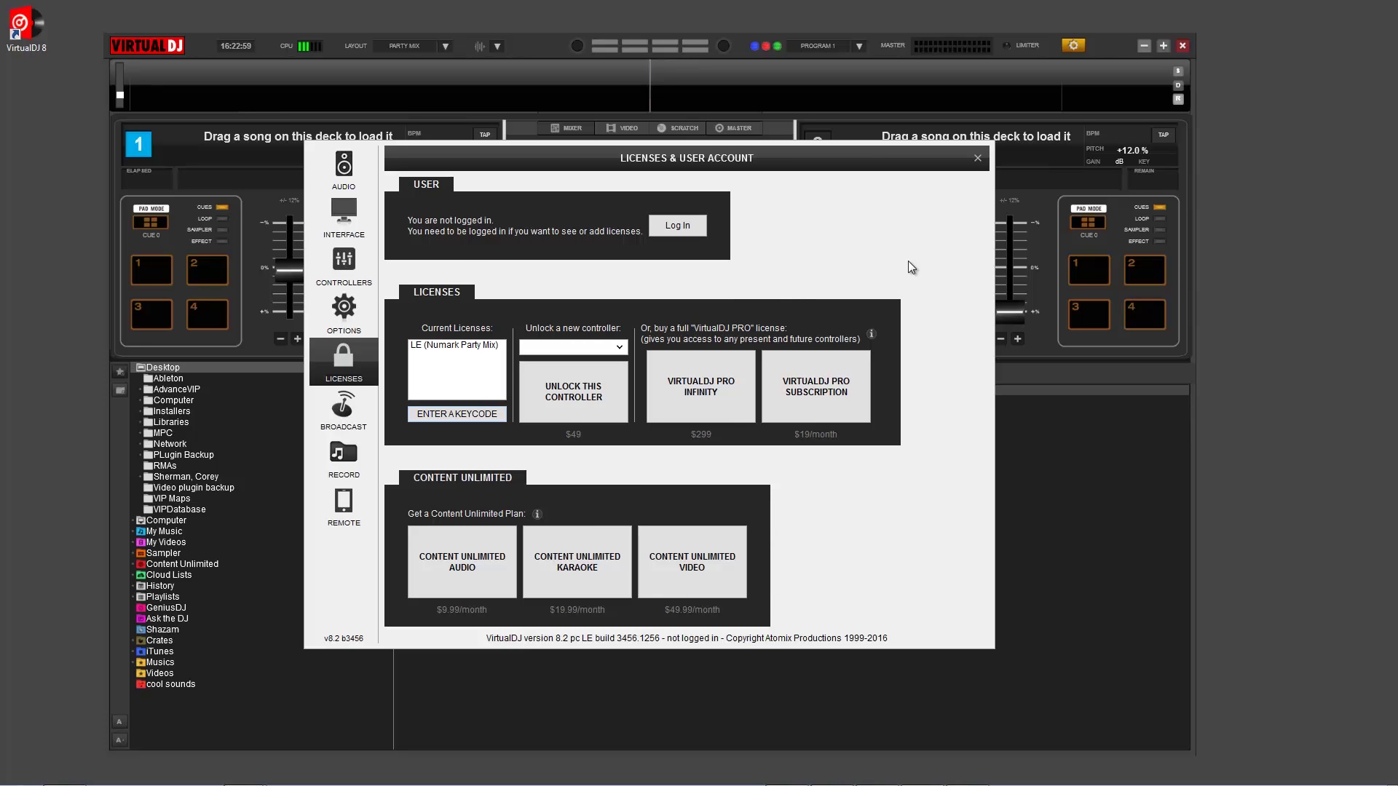
Close Settings and drag 03_UptownFunk_160925 from My Music onto deck 1.
click(978, 160)
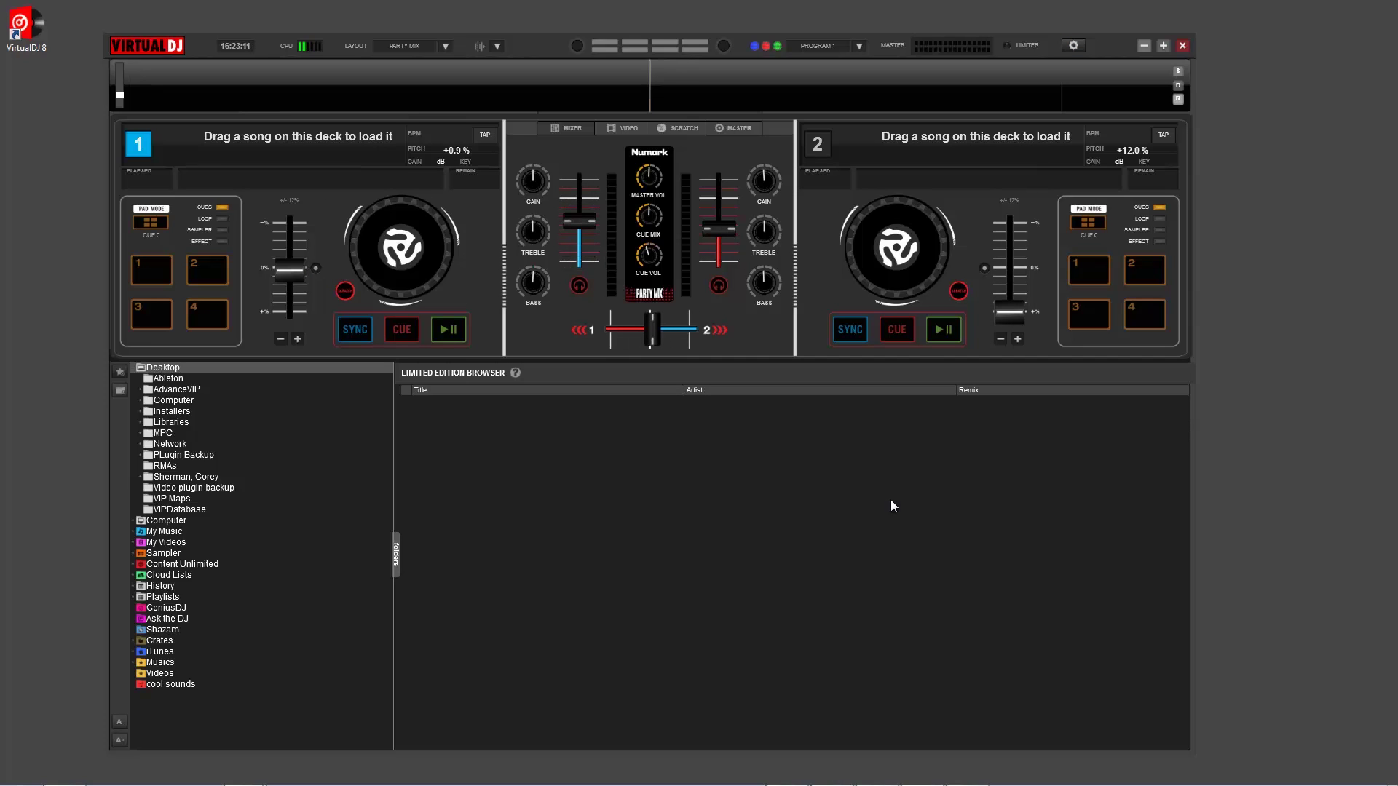
click(162, 532)
click(467, 402)
drag(468, 402, 490, 346)
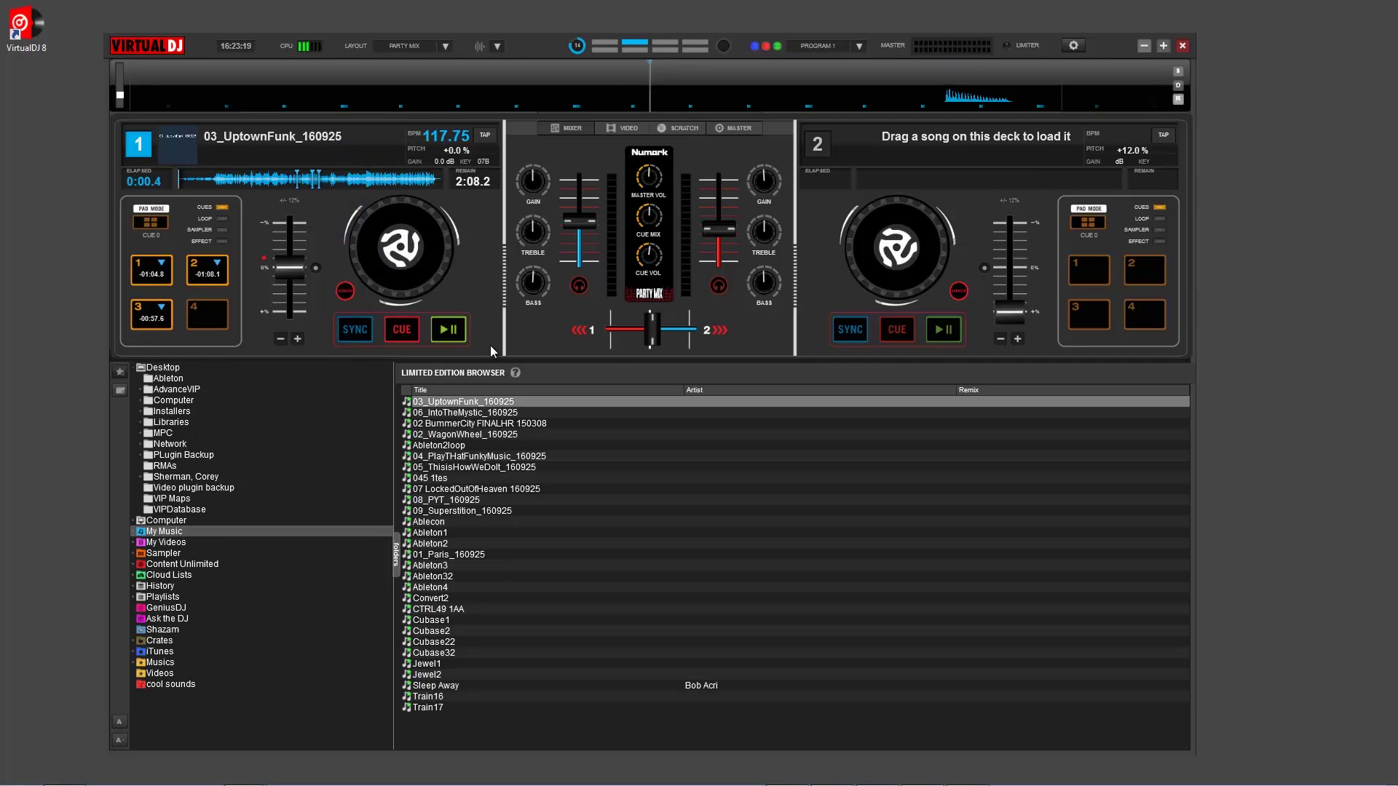